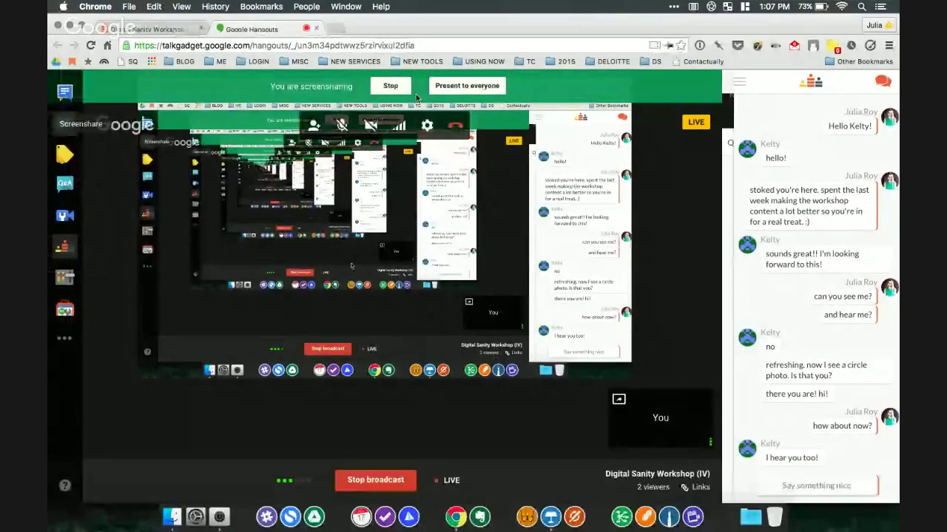
- Present the shared screen to everyone in the Hangout, then switch to Keynote and play the _DS_Webinar_Workshop_04.key slideshow
{"action": "left_click", "coordinate": [467, 87]}
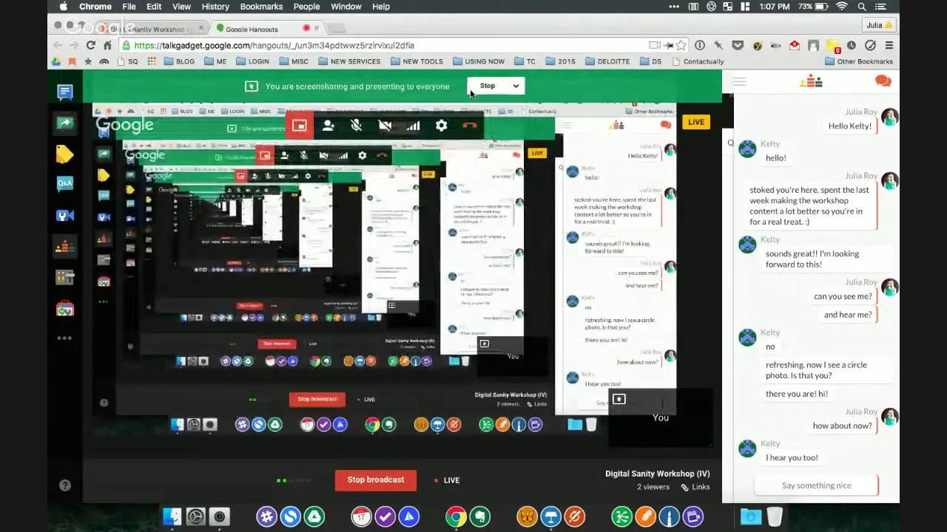
{"action": "left_click", "coordinate": [551, 520]}
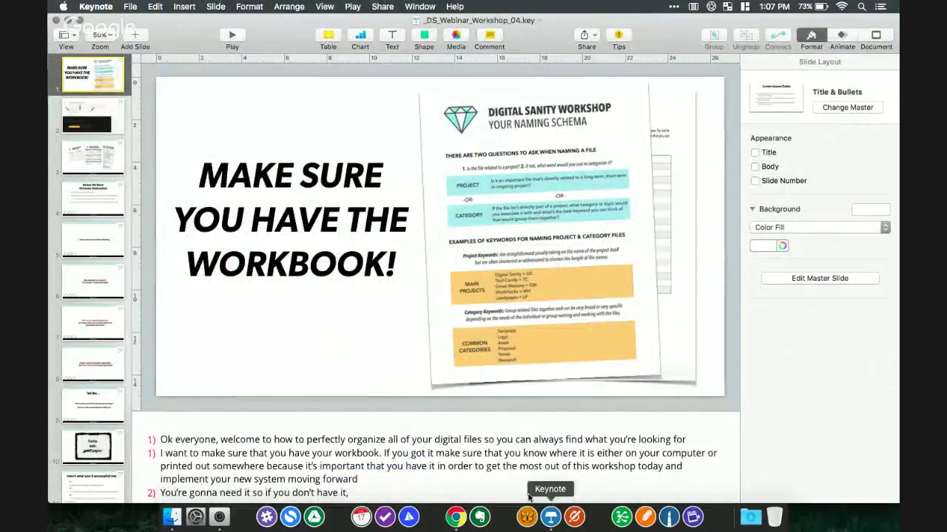
{"action": "left_click", "coordinate": [231, 36]}
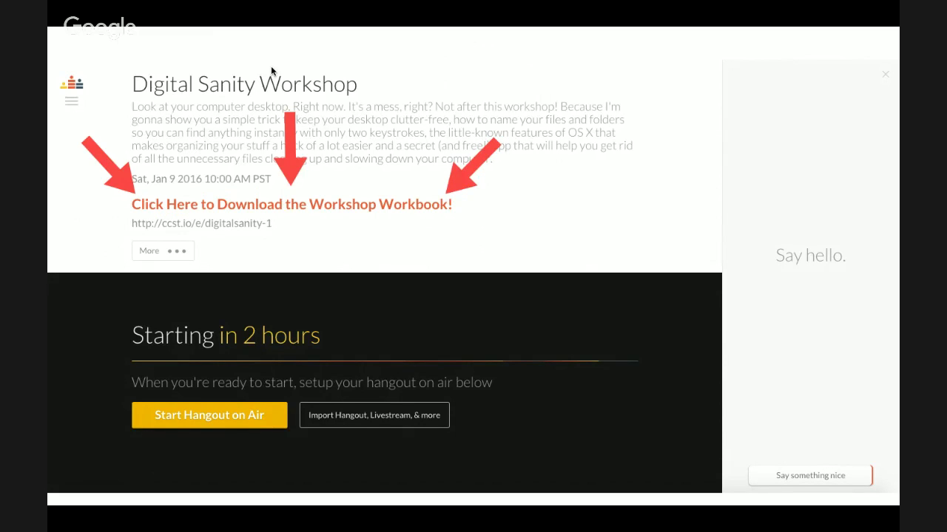
{"action": "key", "text": "super+Tab"}
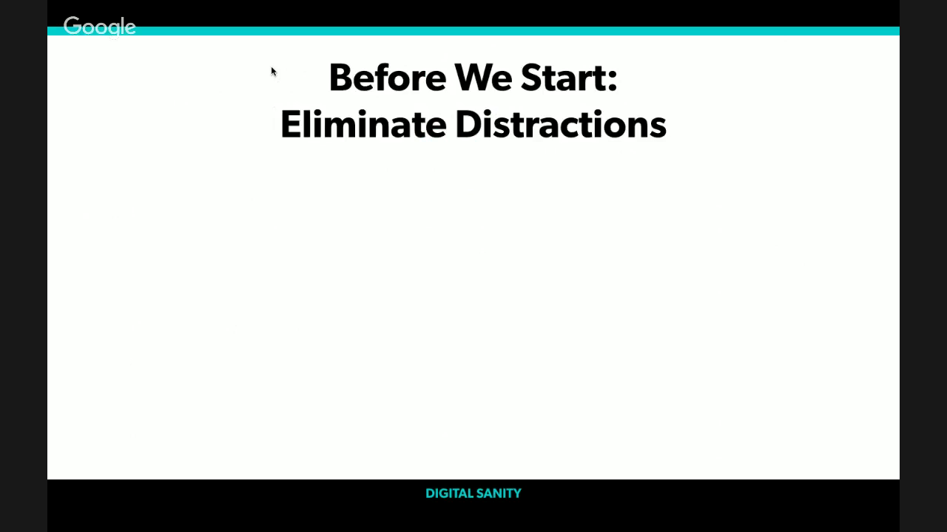
{"action": "key", "text": "Right"}
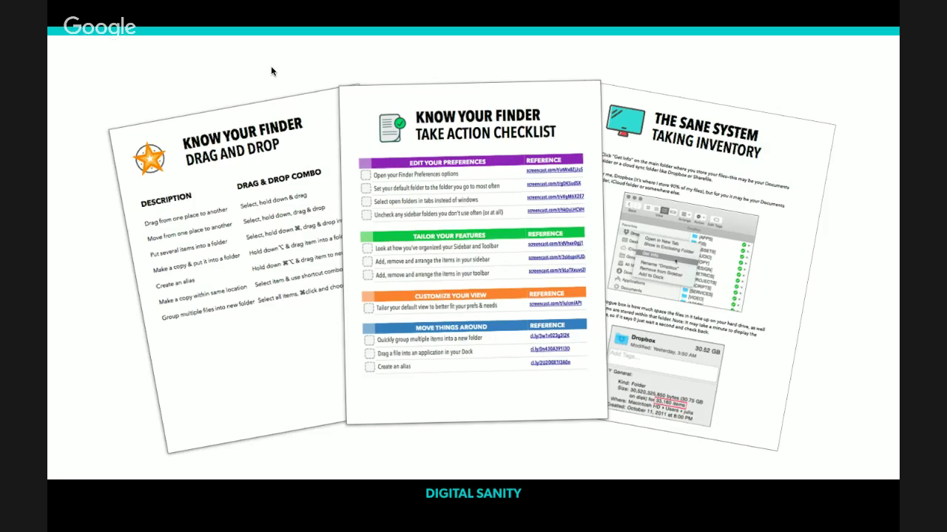
{"action": "key", "text": "Right"}
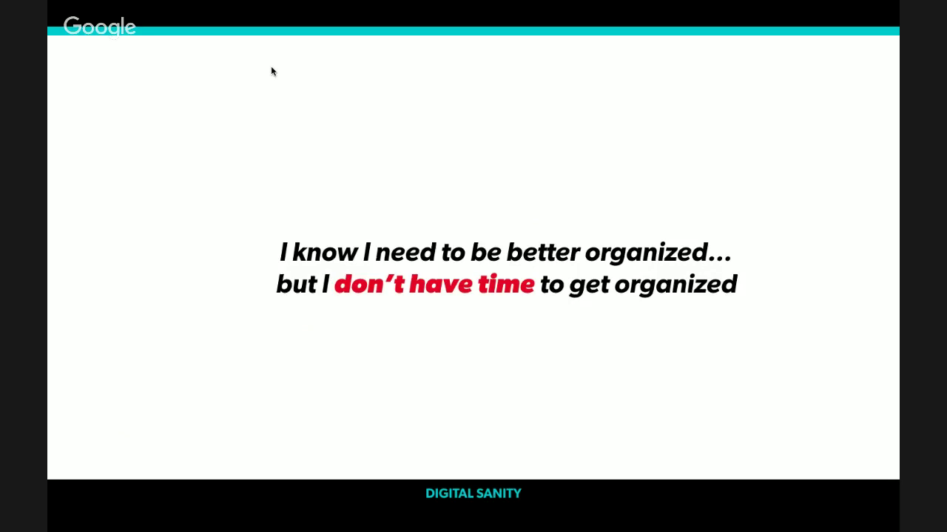
{"action": "key", "text": "Right"}
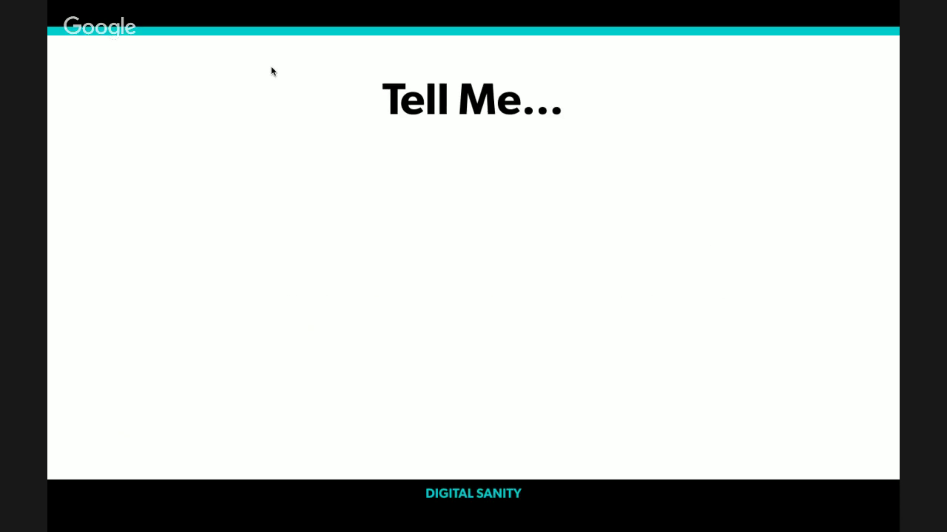
{"action": "key", "text": "Right"}
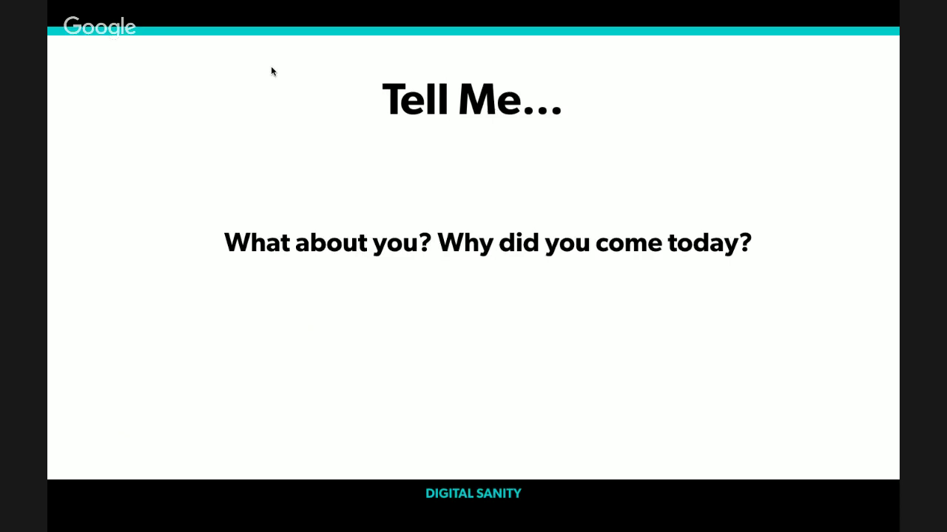
{"action": "key", "text": "Right"}
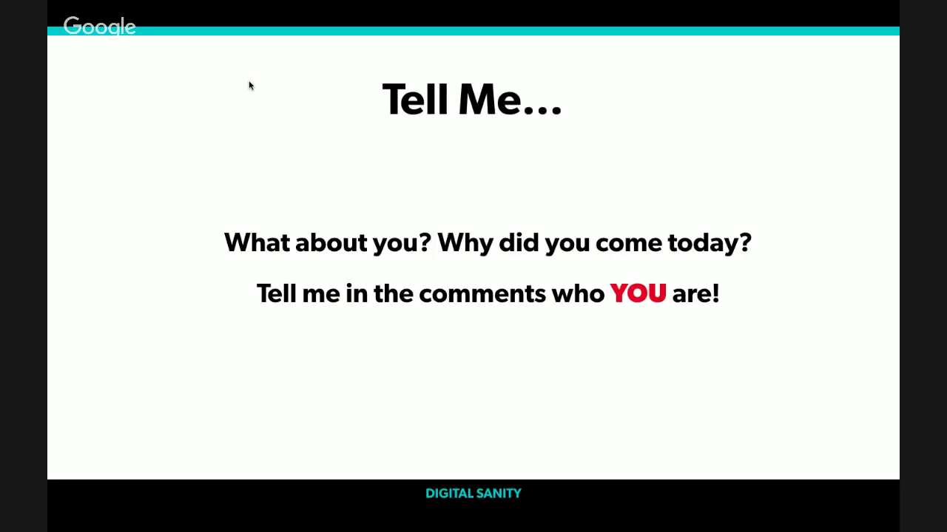
{"action": "key", "text": "Right"}
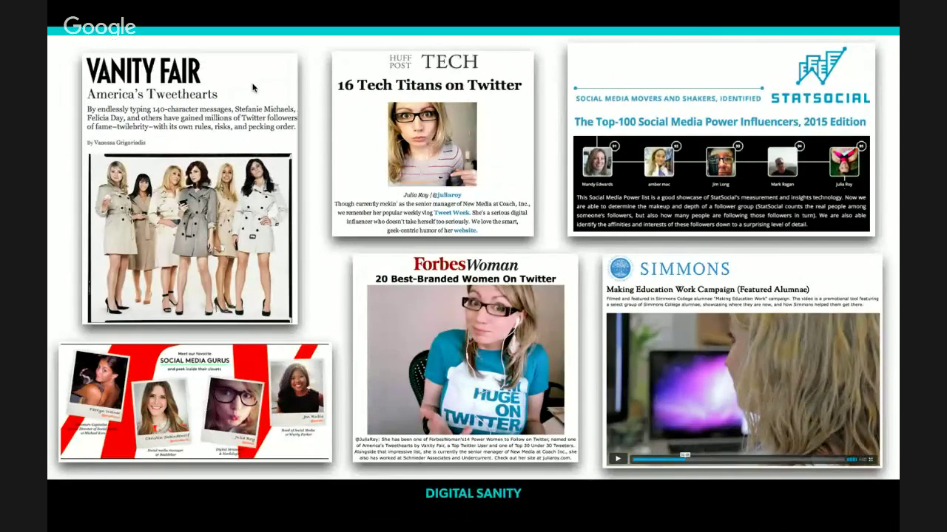
{"action": "key", "text": "Right"}
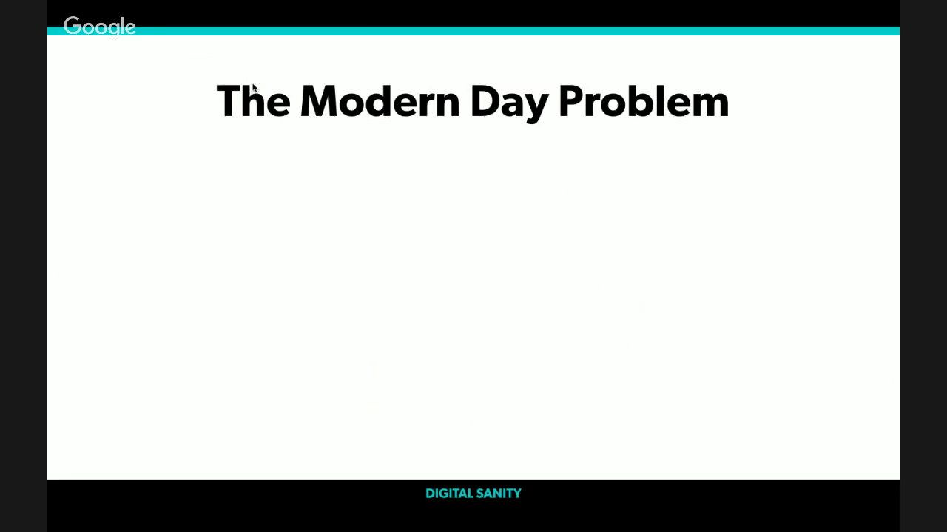
{"action": "key", "text": "Right"}
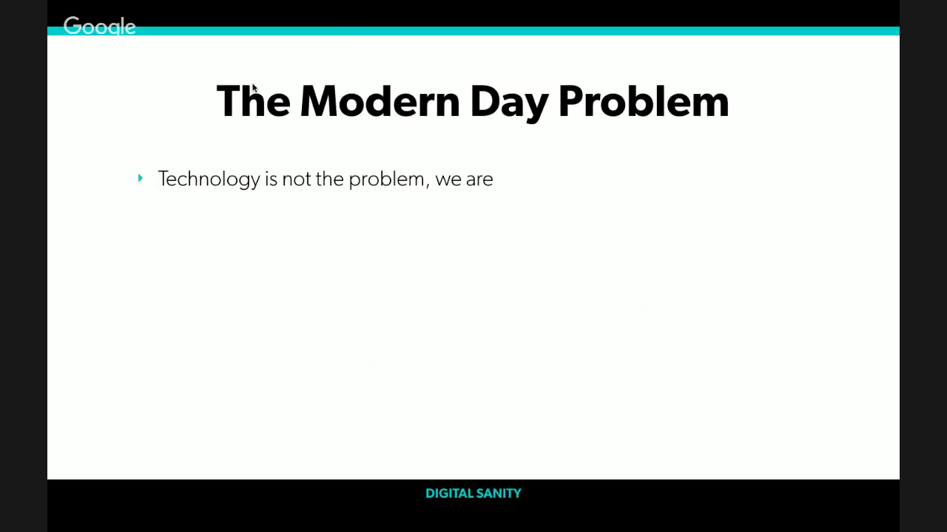
{"action": "key", "text": "Right"}
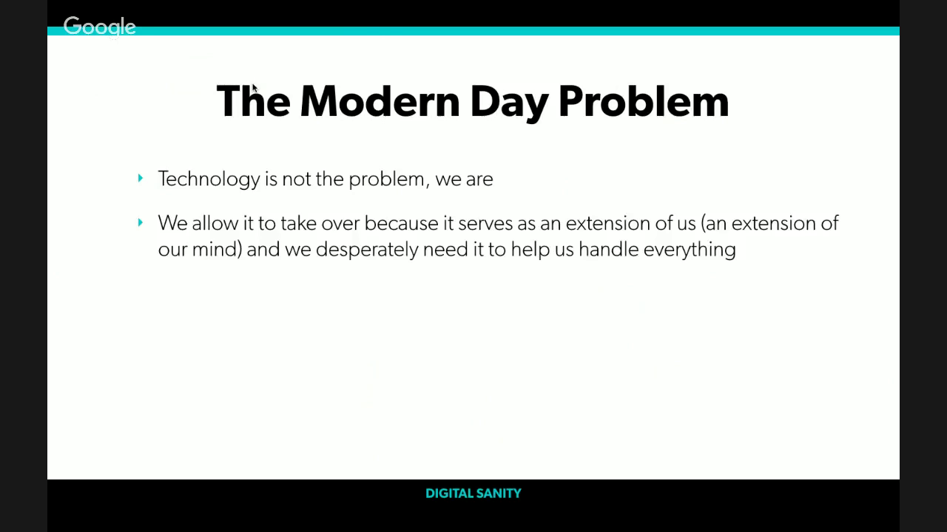
{"action": "key", "text": "Right"}
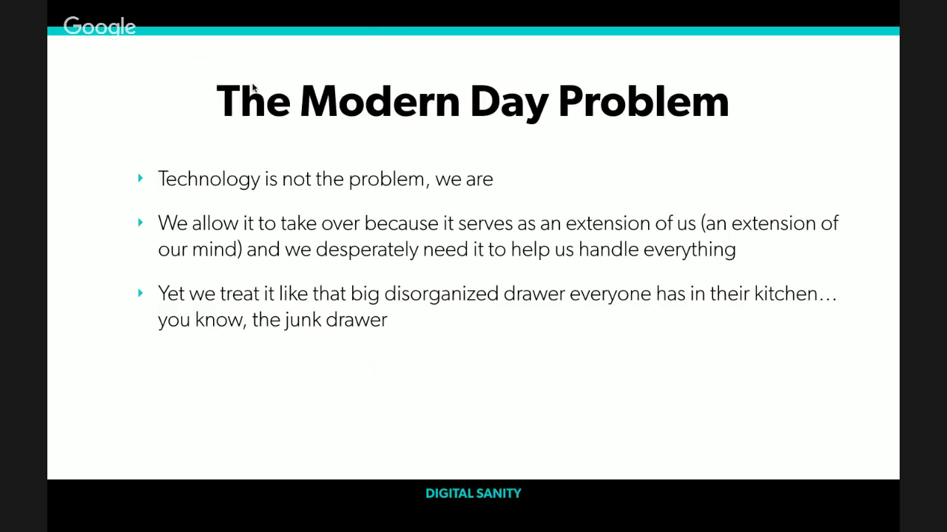
{"action": "key", "text": "Right"}
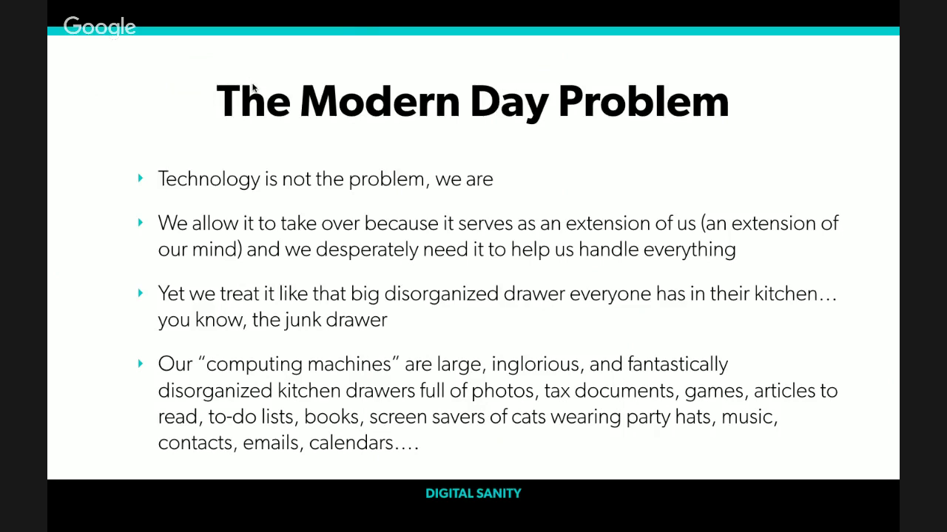
{"action": "key", "text": "Right"}
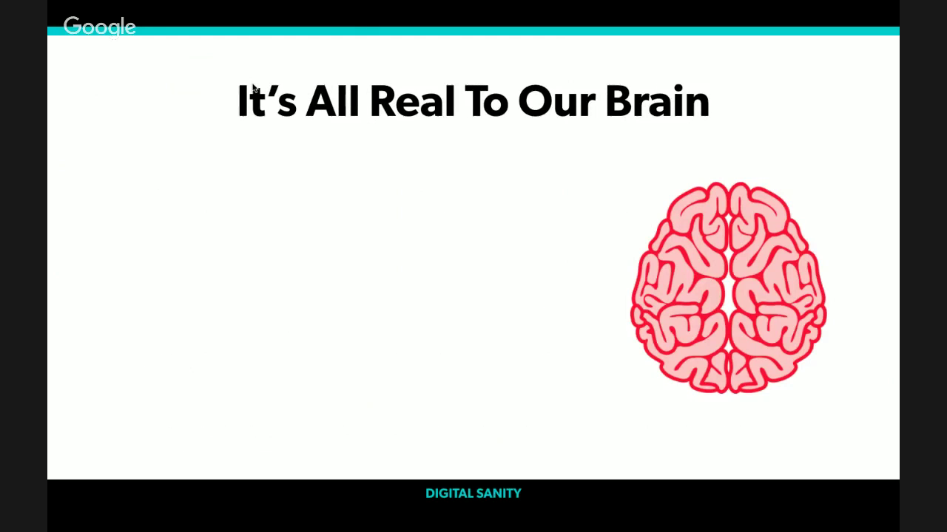
{"action": "key", "text": "Right"}
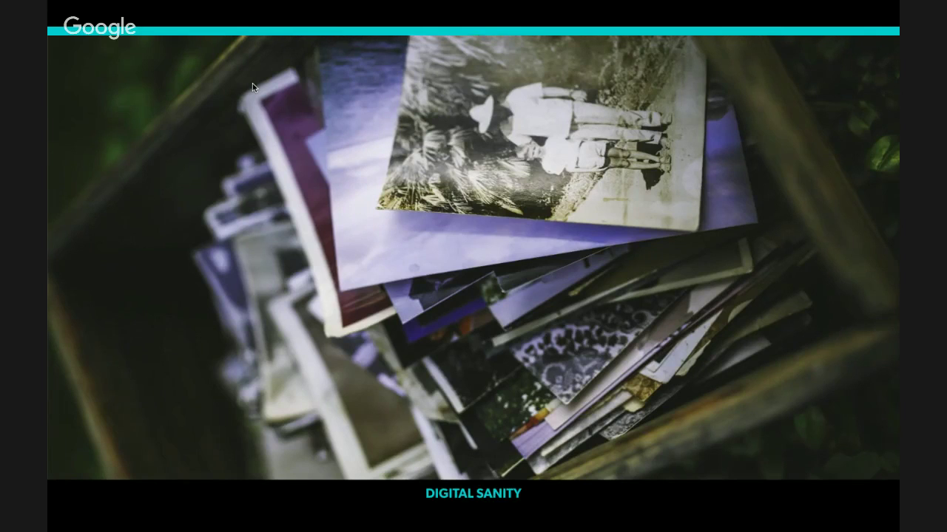
{"action": "key", "text": "Right"}
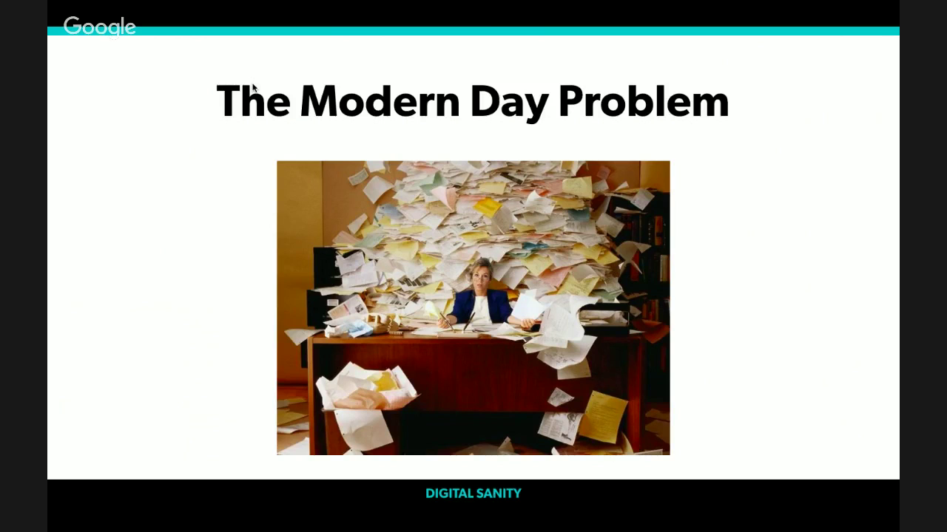
{"action": "key", "text": "Right"}
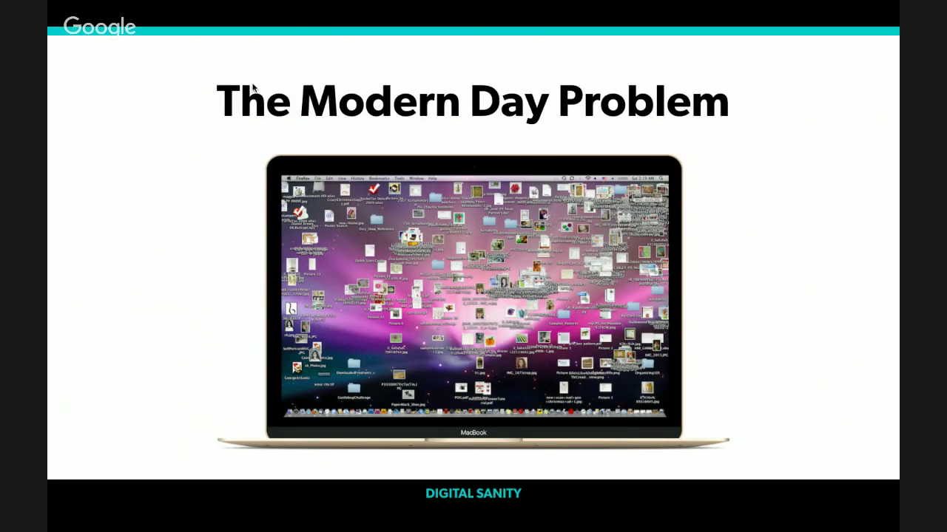
{"action": "key", "text": "Right"}
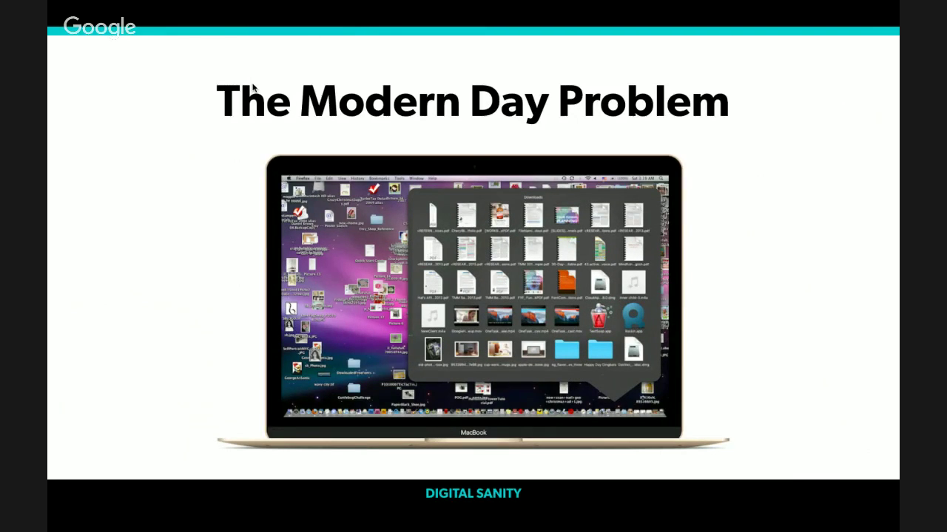
{"action": "key", "text": "Right"}
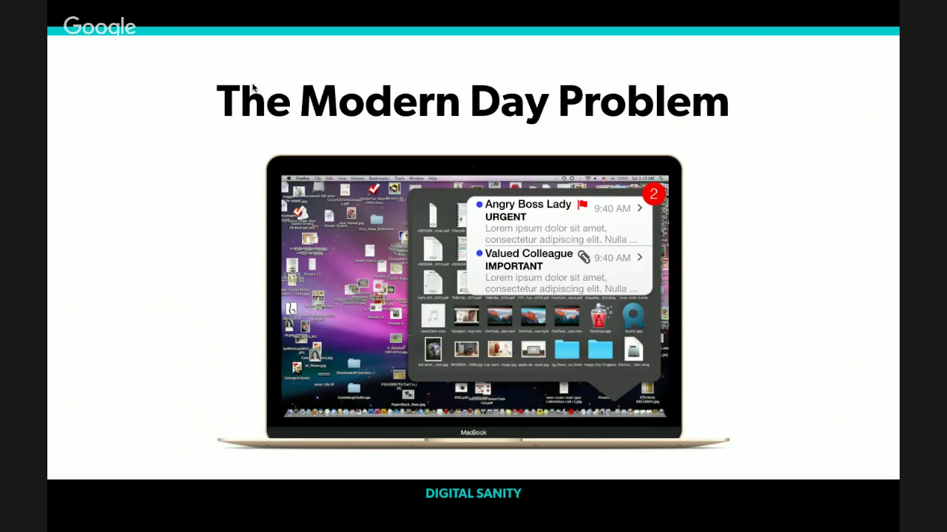
{"action": "key", "text": "Right"}
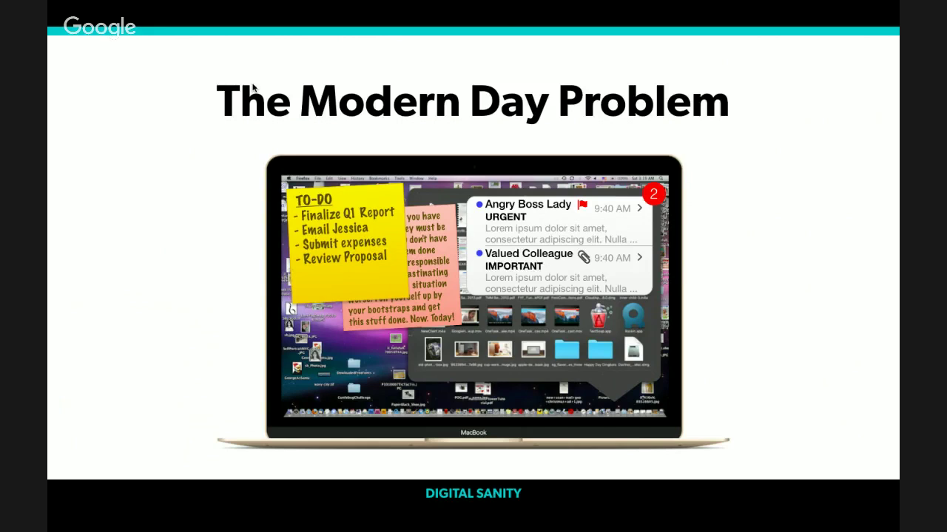
{"action": "key", "text": "Right"}
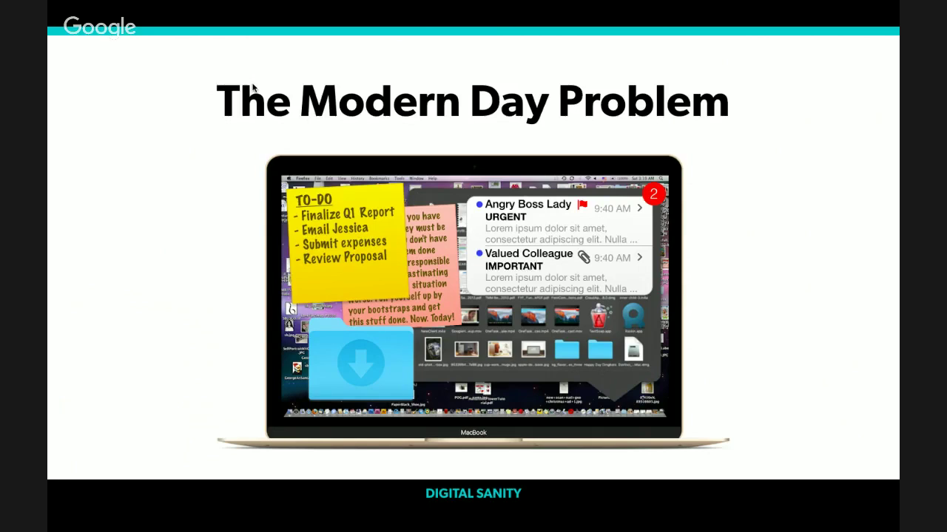
{"action": "key", "text": "Right"}
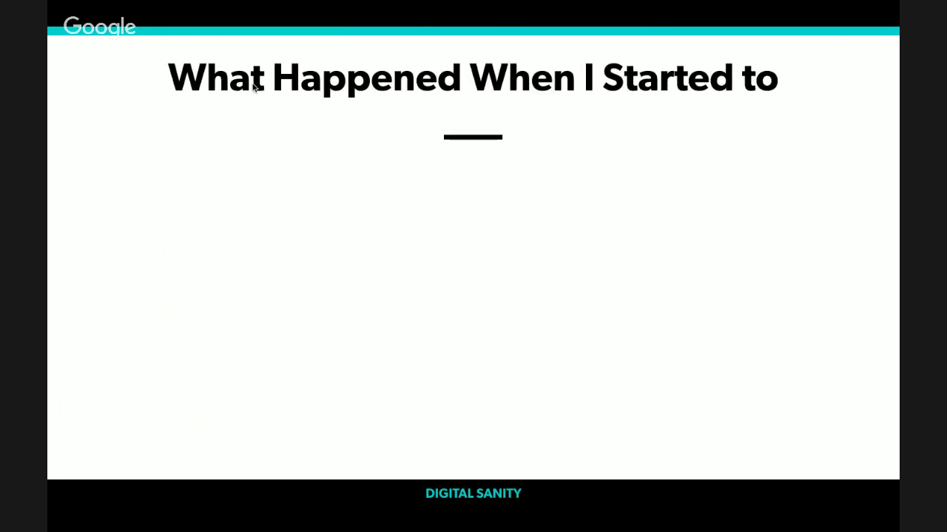
{"action": "key", "text": "Right"}
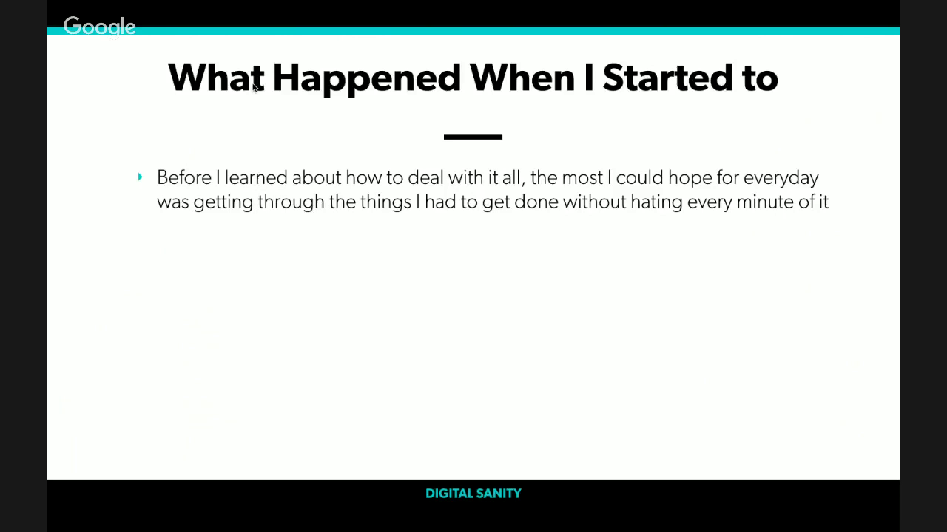
{"action": "key", "text": "Right"}
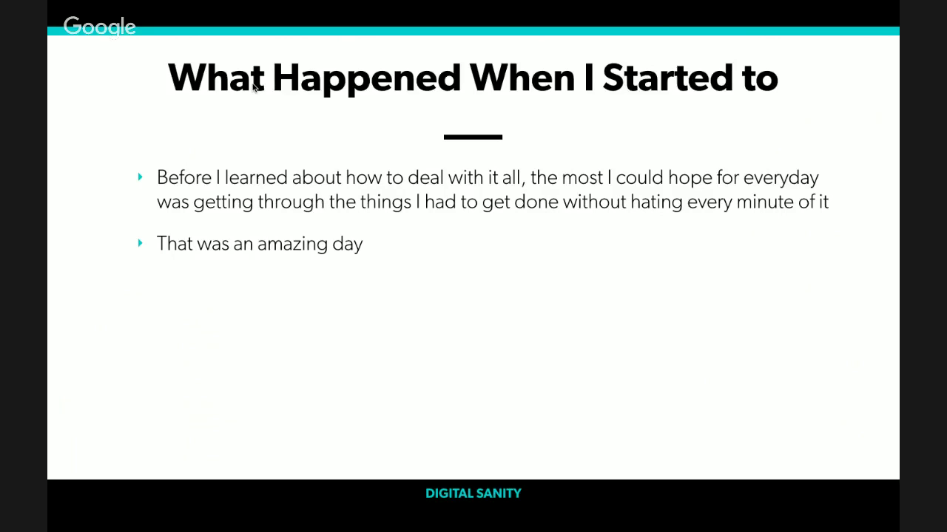
{"action": "key", "text": "Right"}
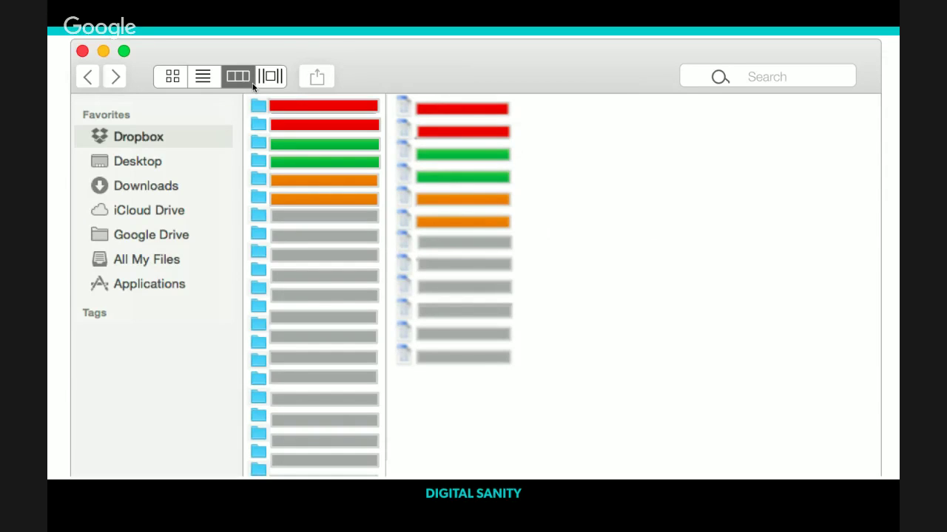
{"action": "key", "text": "Right"}
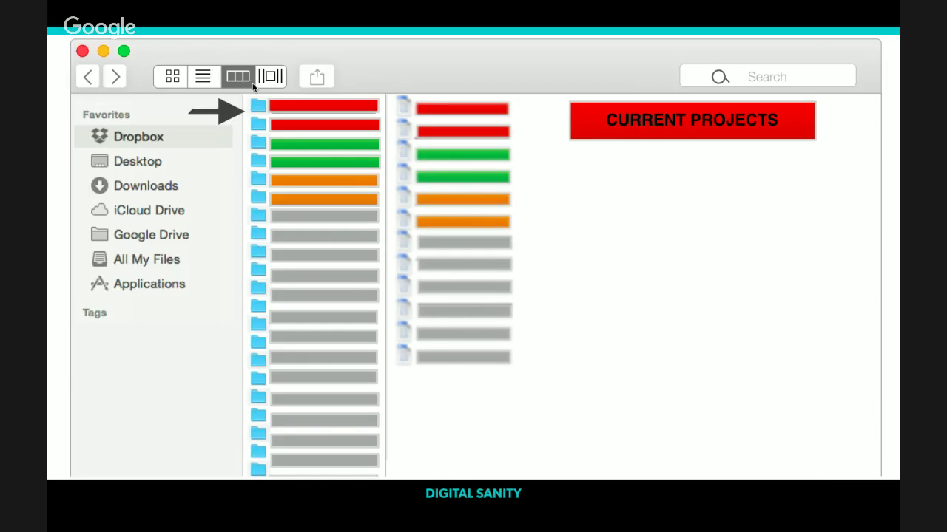
{"action": "key", "text": "Right"}
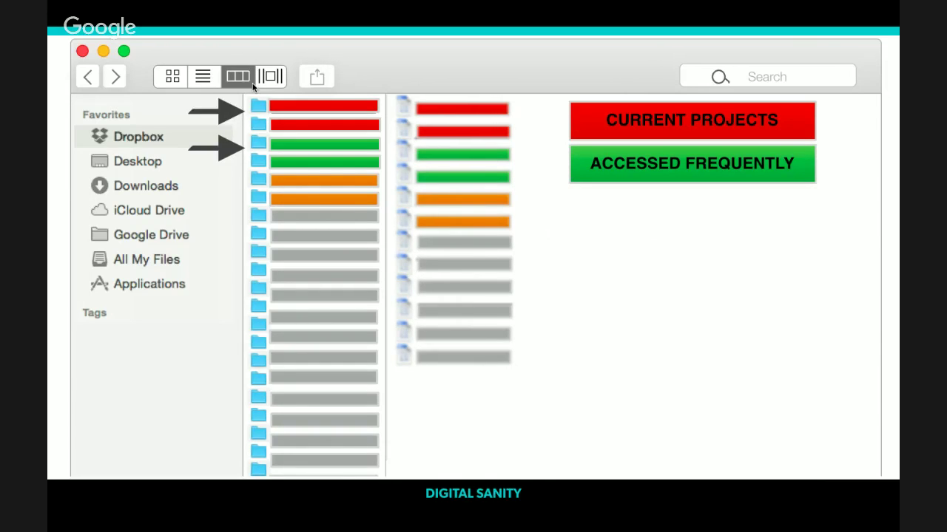
{"action": "key", "text": "Right"}
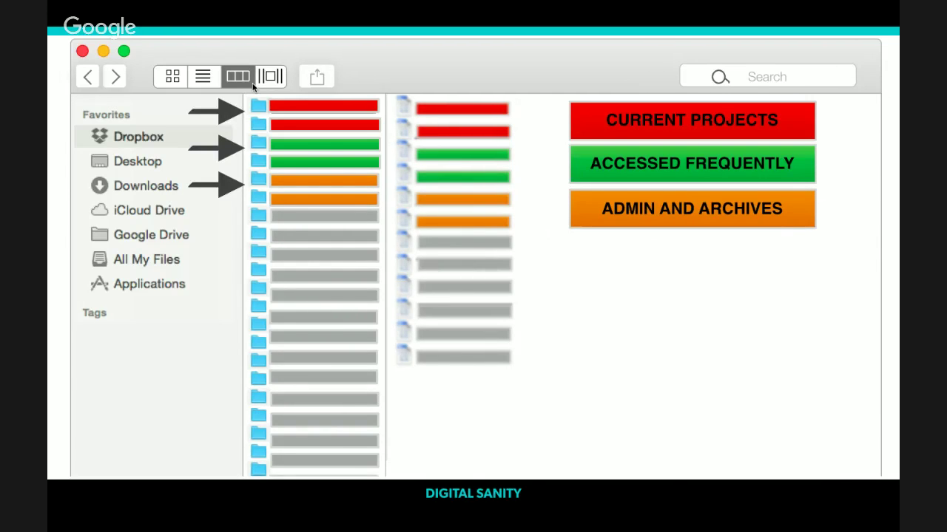
{"action": "key", "text": "Right"}
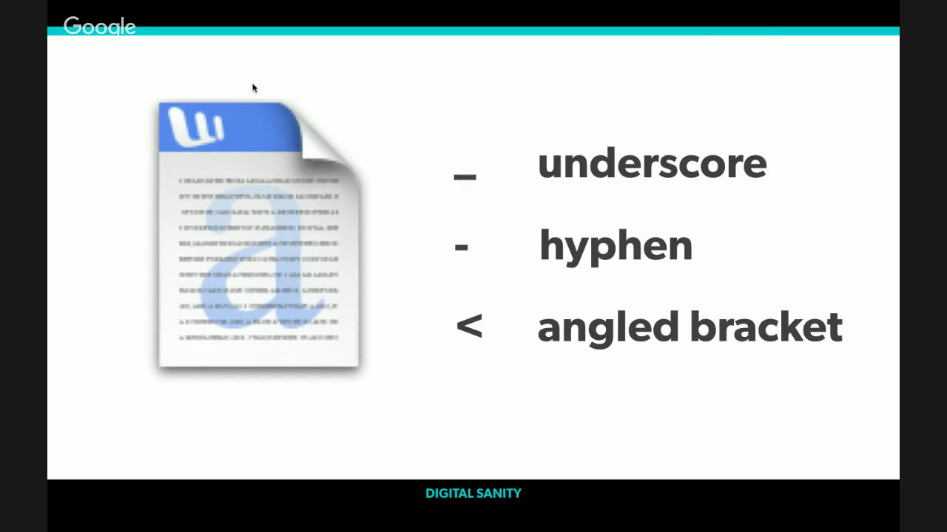
{"action": "key", "text": "Right"}
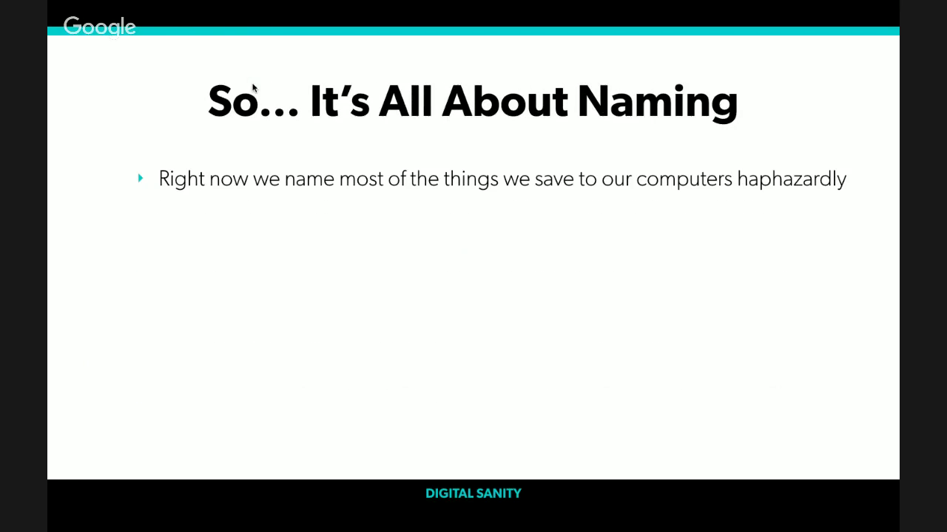
{"action": "key", "text": "Right"}
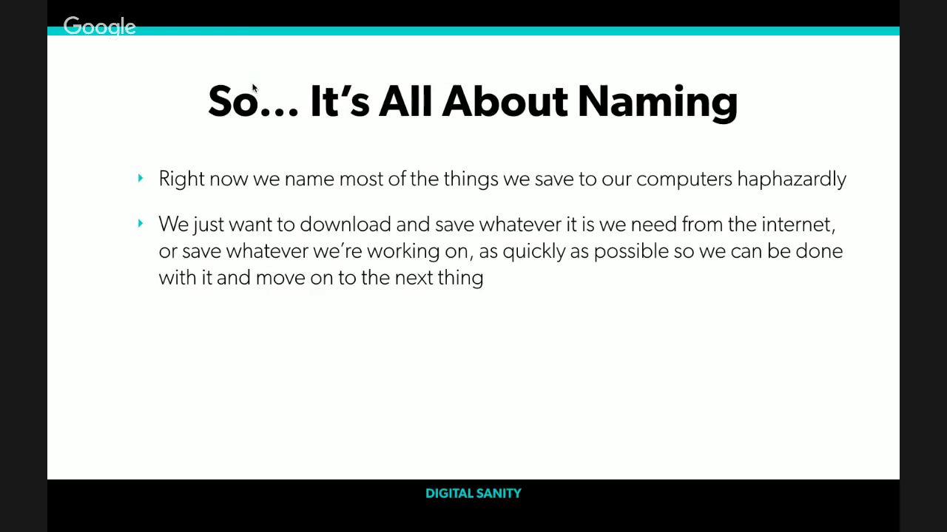
{"action": "key", "text": "Right"}
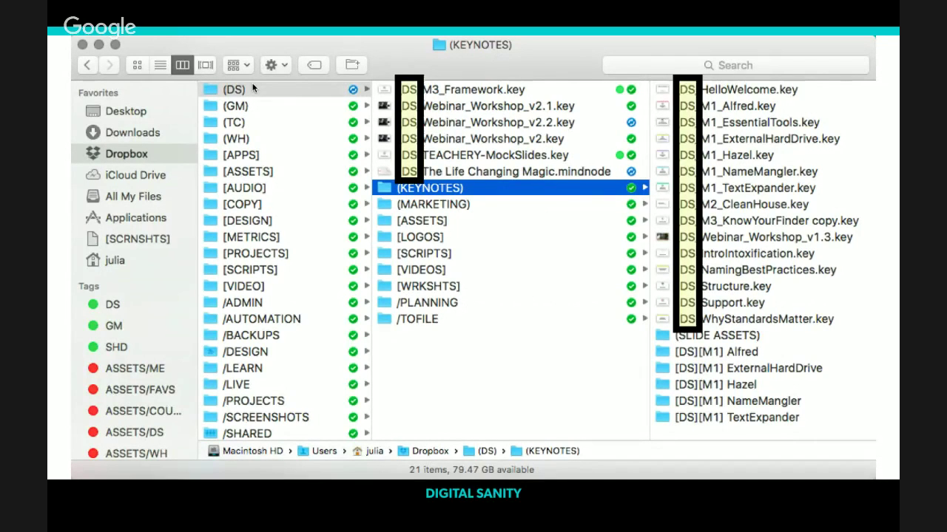
{"action": "key", "text": "Right"}
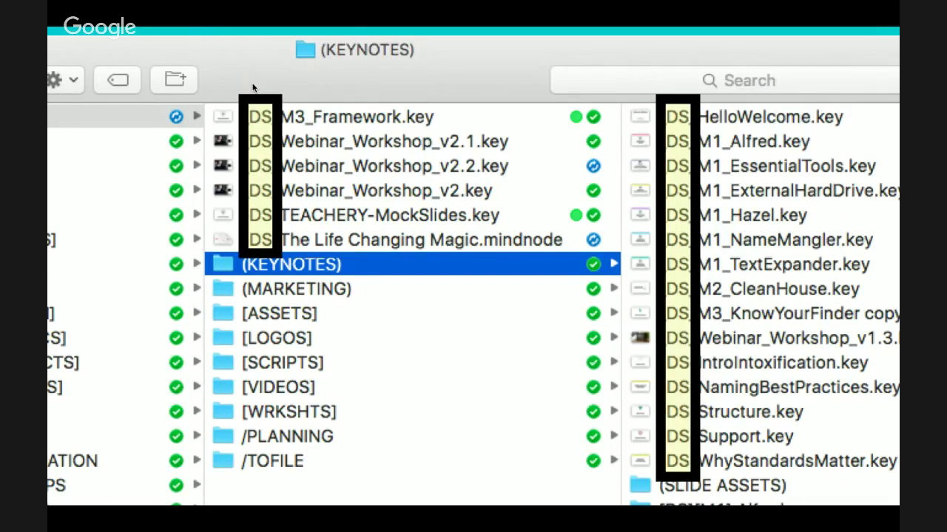
{"action": "key", "text": "super+f"}
{"action": "type", "text": "DS"}
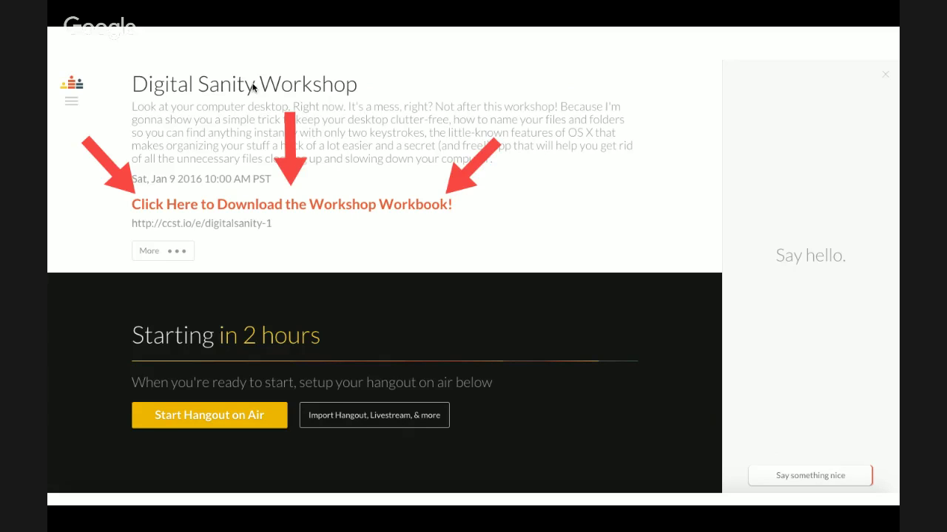
{"action": "key", "text": "super+Tab"}
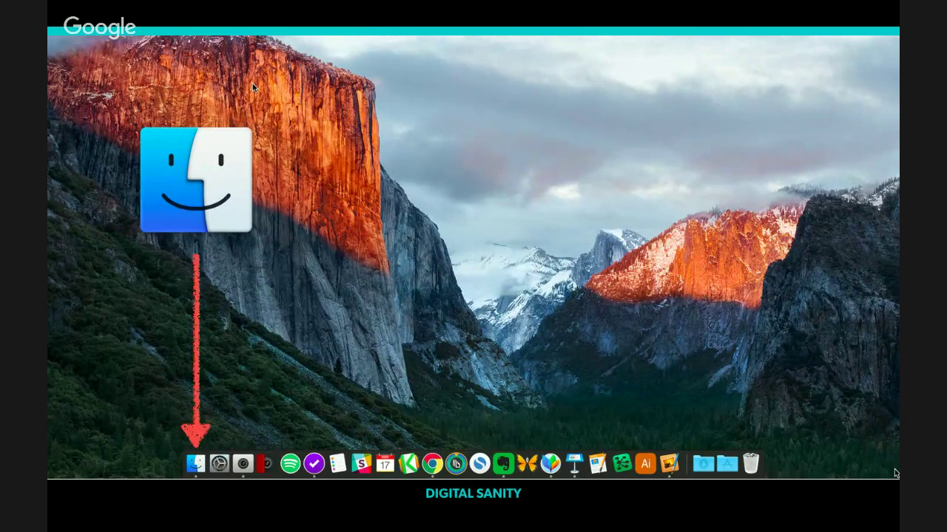
- Open the Desktop folder in Finder, select its five image files and start a batch rename of them
{"action": "key", "text": "super+shift+d"}
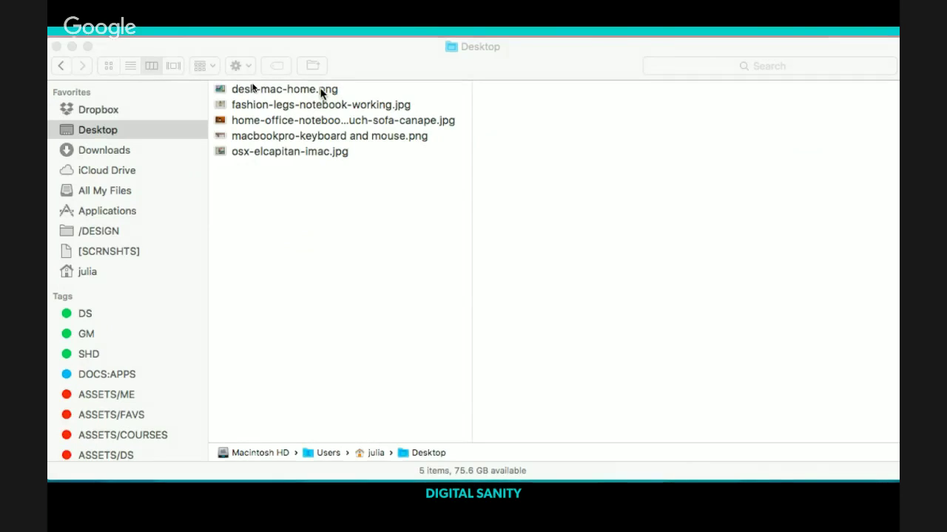
{"action": "left_click", "coordinate": [322, 90]}
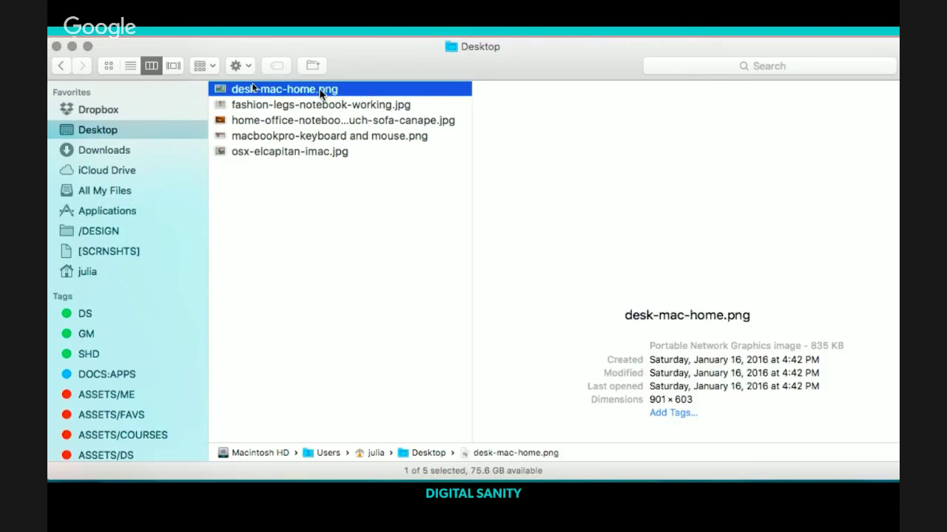
{"action": "left_click", "coordinate": [317, 104], "text": "shift"}
{"action": "left_click", "coordinate": [318, 120], "text": "shift"}
{"action": "left_click", "coordinate": [315, 137], "text": "shift"}
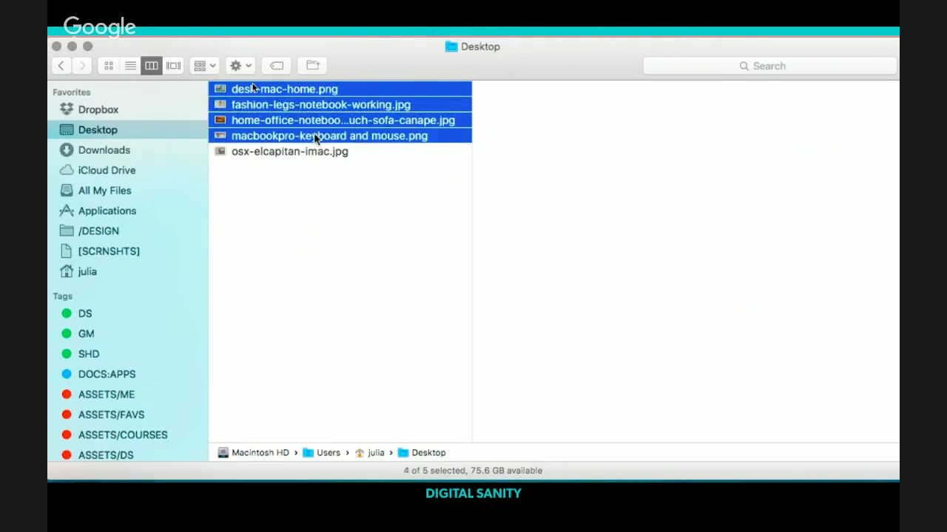
{"action": "left_click", "coordinate": [309, 153], "text": "shift"}
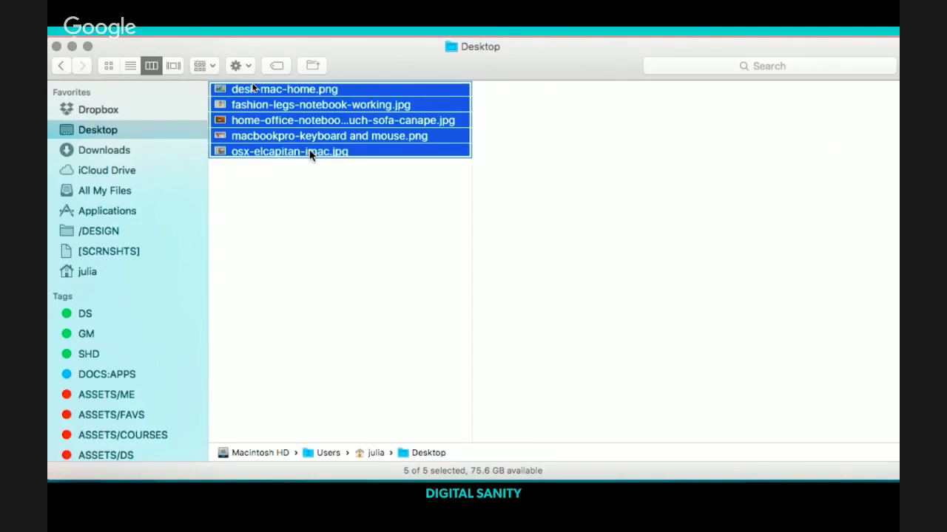
{"action": "right_click", "coordinate": [309, 152]}
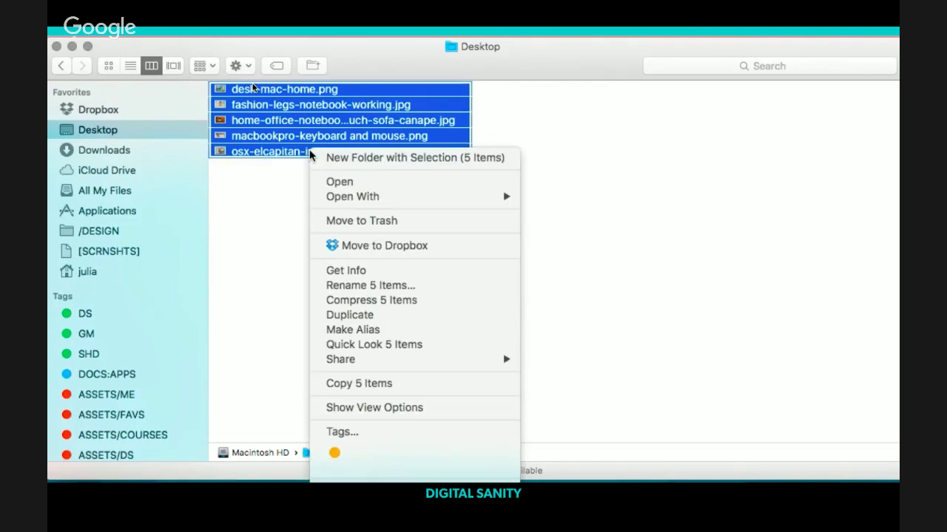
{"action": "left_click", "coordinate": [417, 288]}
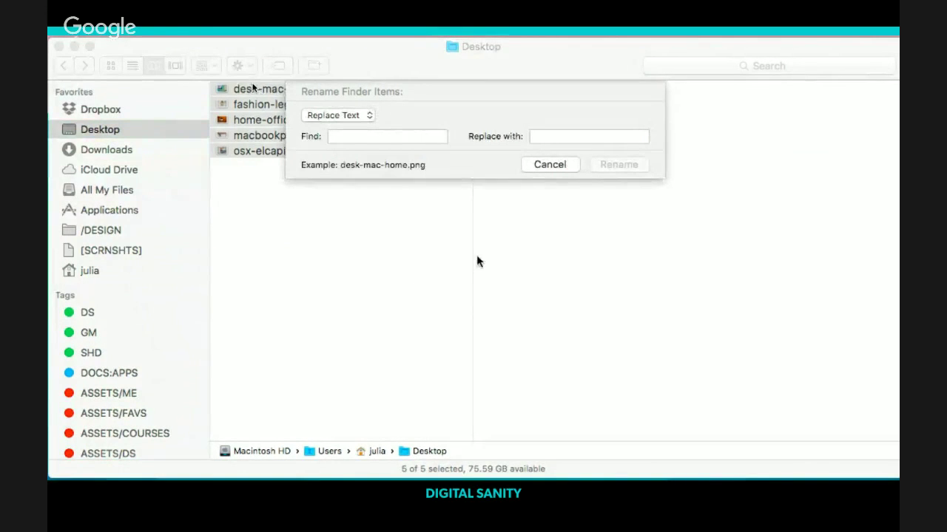
- Set the batch rename mode to Add Text and show the choices for placing the text before or after the name
{"action": "left_click", "coordinate": [381, 107]}
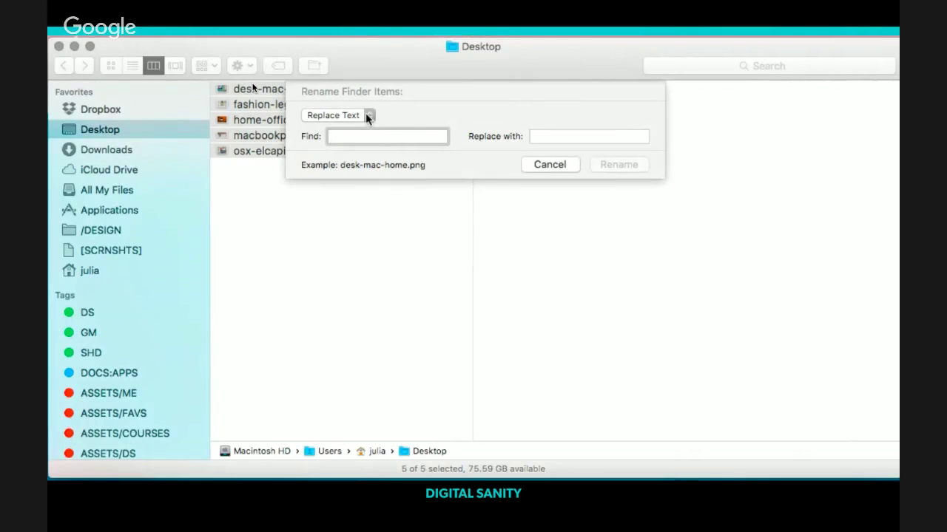
{"action": "left_click", "coordinate": [367, 116]}
{"action": "left_click", "coordinate": [359, 127]}
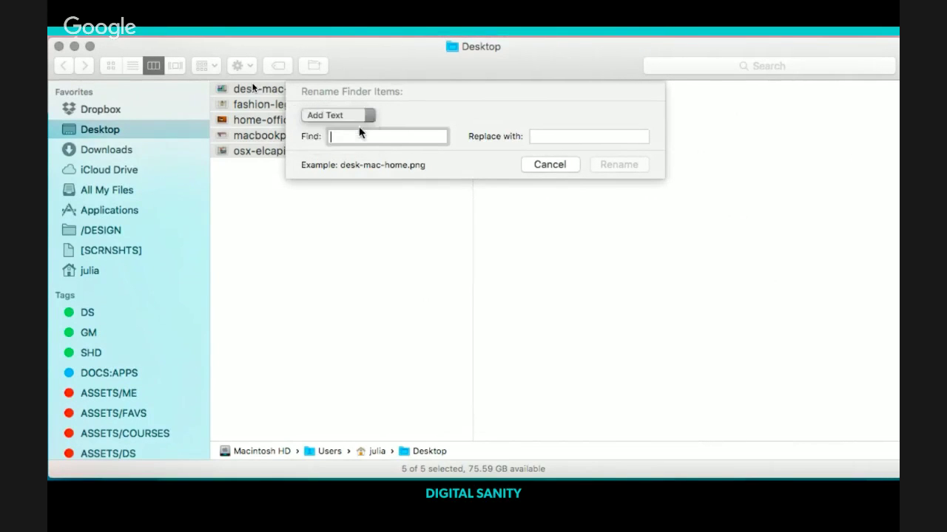
{"action": "left_click", "coordinate": [629, 115]}
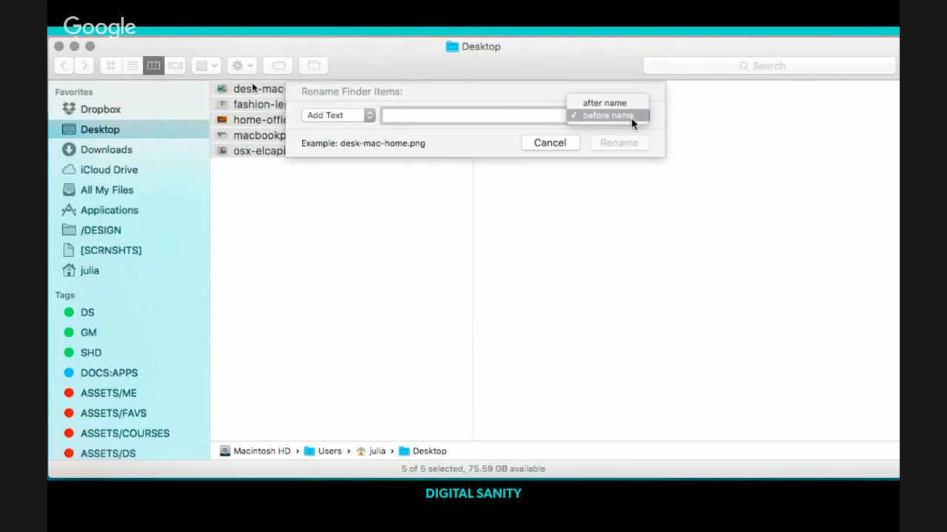
- Set the rename mode to Format and check the Name and Counter format along with the before and after name placement choices
{"action": "left_click", "coordinate": [369, 116]}
{"action": "left_click", "coordinate": [342, 118]}
{"action": "left_click", "coordinate": [336, 127]}
{"action": "left_click", "coordinate": [431, 136]}
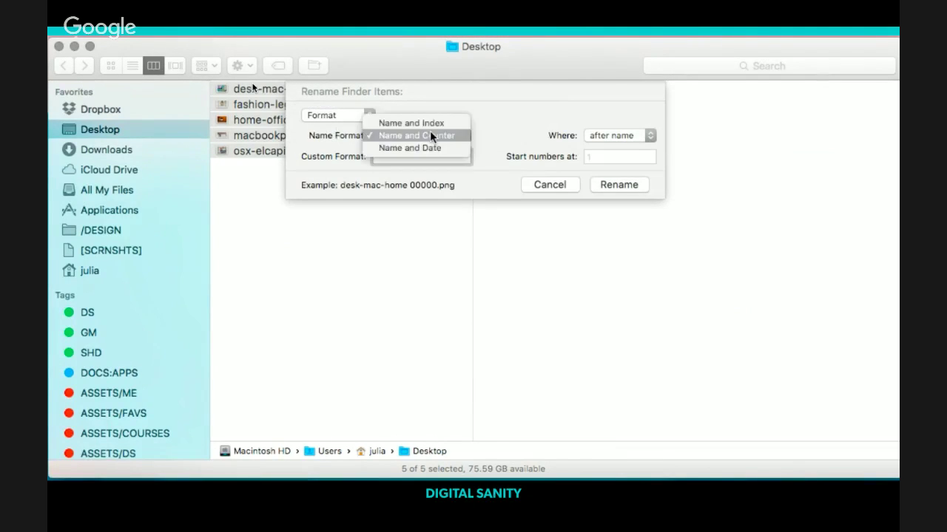
{"action": "left_click", "coordinate": [631, 138]}
{"action": "left_click", "coordinate": [631, 138]}
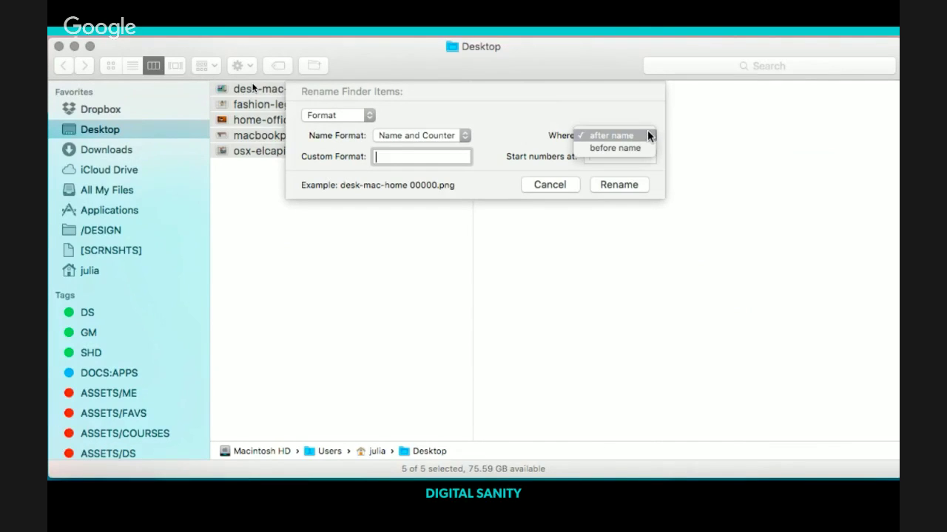
{"action": "left_click", "coordinate": [647, 136]}
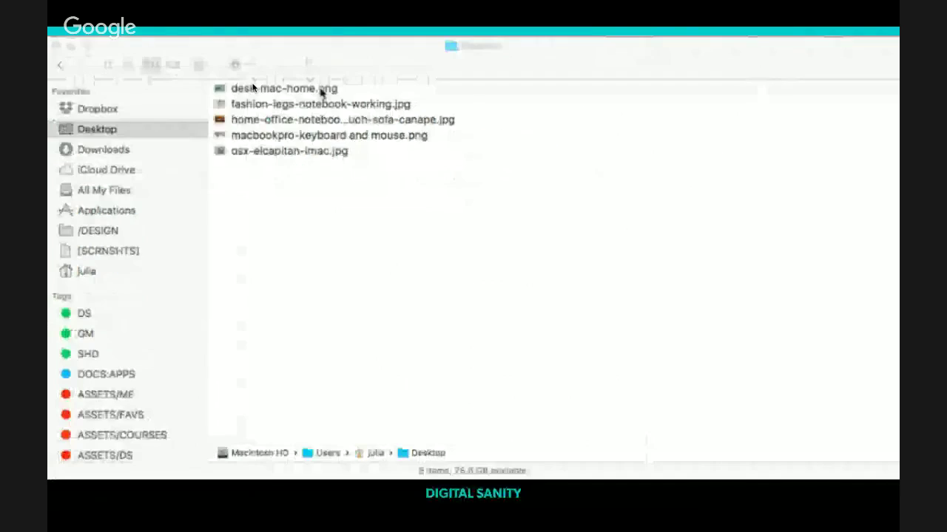
- Select all the image files in the Desktop folder and bring up the available file actions
{"action": "key", "text": "super+a"}
{"action": "right_click", "coordinate": [560, 206]}
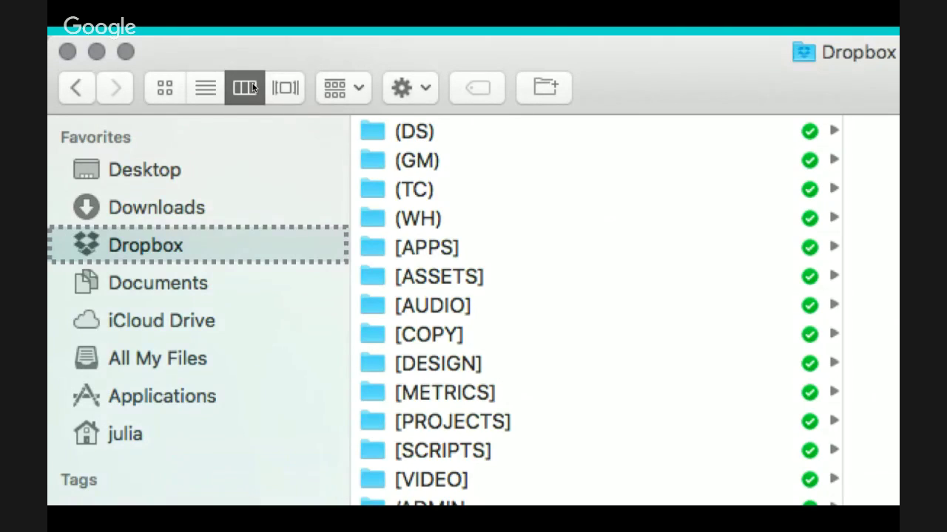
- Look through the contents of the Documents and iCloud Drive favorites, then go back to Dropbox
{"action": "key", "text": "Down"}
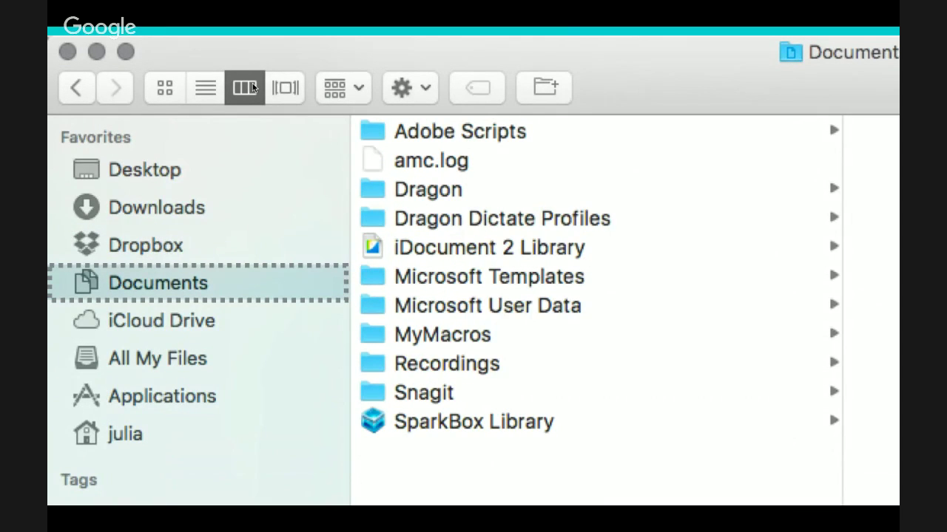
{"action": "key", "text": "Down"}
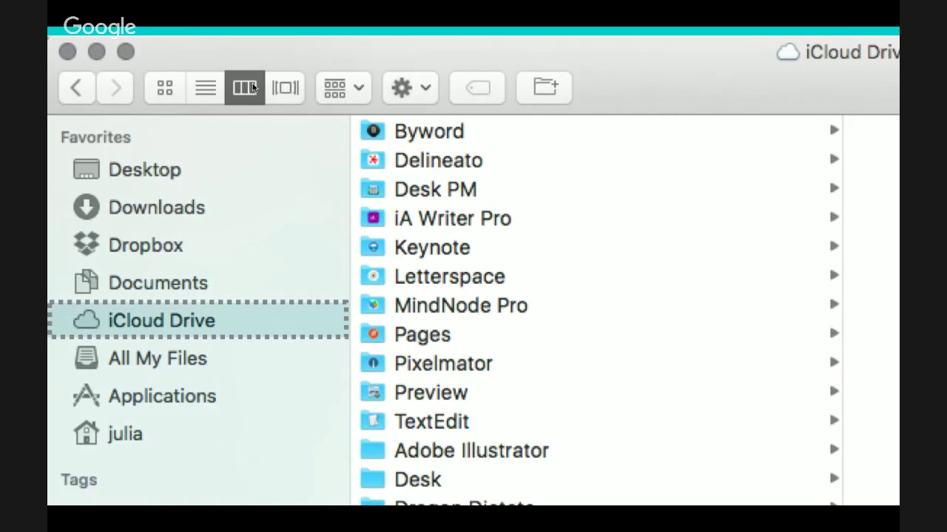
{"action": "key", "text": "Up"}
{"action": "key", "text": "Up"}
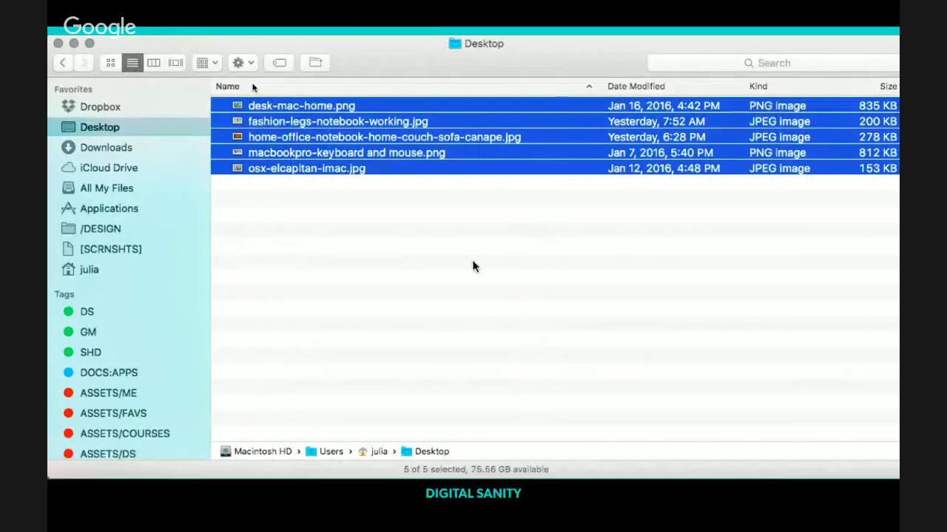
- Add a second Finder tab showing Dropbox and switch back and forth between it and the Desktop tab
{"action": "key", "text": "super+t"}
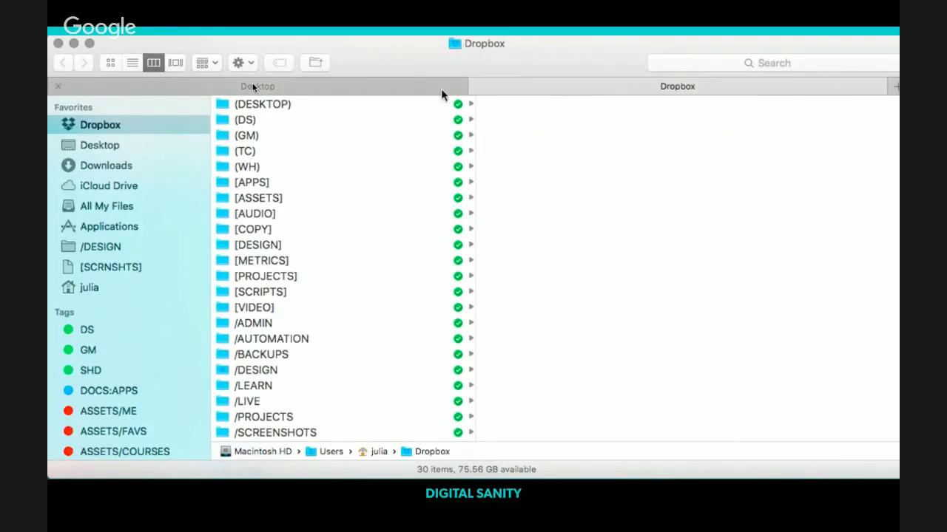
{"action": "left_click", "coordinate": [416, 87]}
{"action": "left_click", "coordinate": [518, 91]}
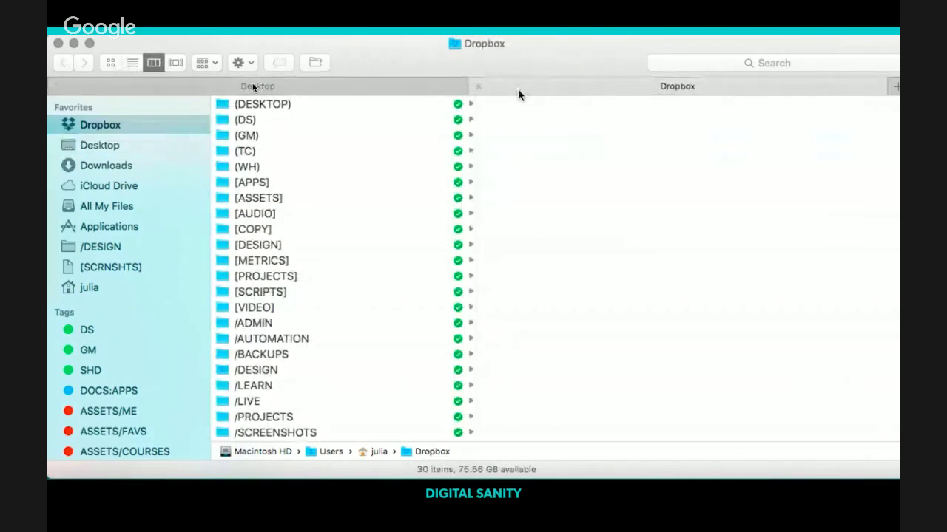
{"action": "left_click", "coordinate": [394, 89]}
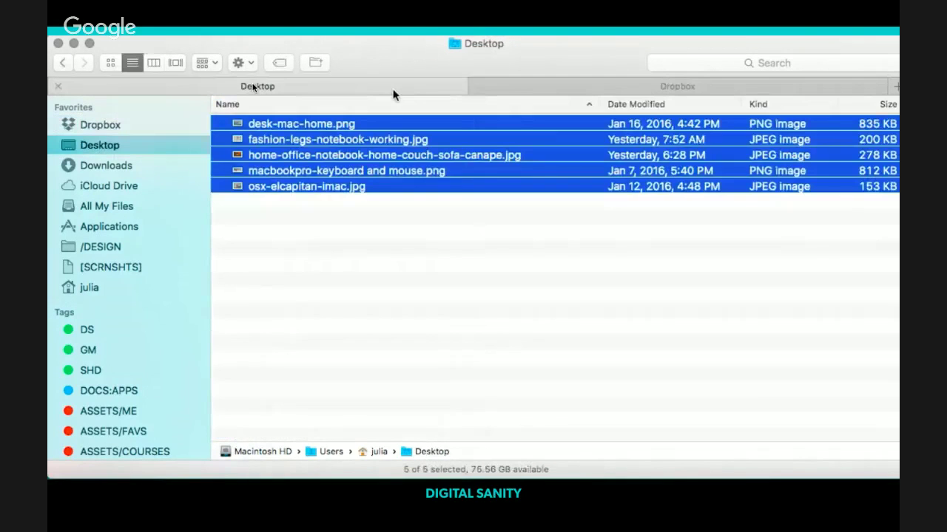
{"action": "left_click", "coordinate": [522, 89]}
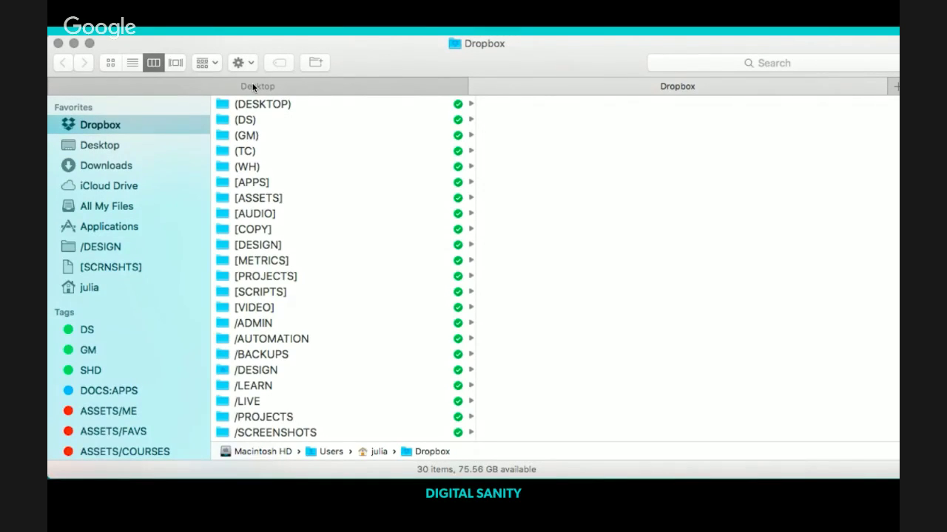
{"action": "left_click", "coordinate": [253, 88]}
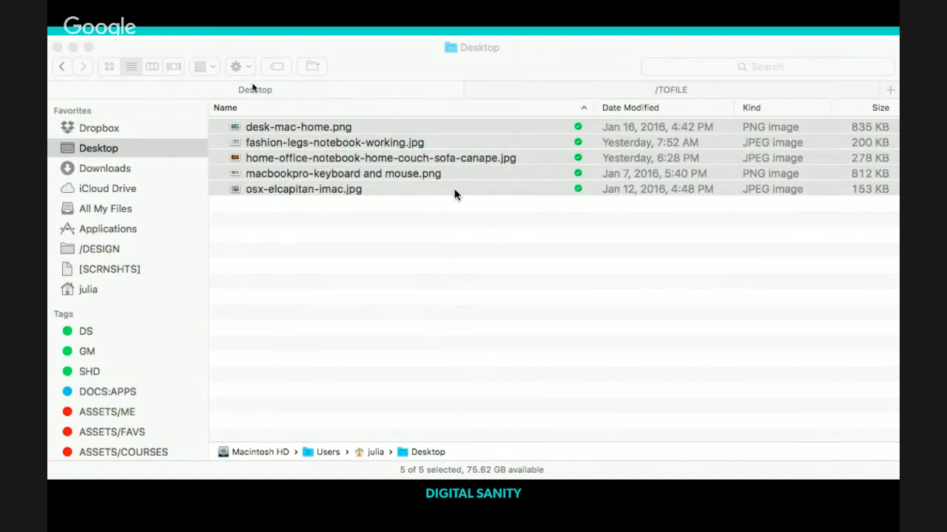
- Batch rename the five selected Desktop images by adding the text -DS-SOCIAL- before their names
{"action": "right_click", "coordinate": [455, 194]}
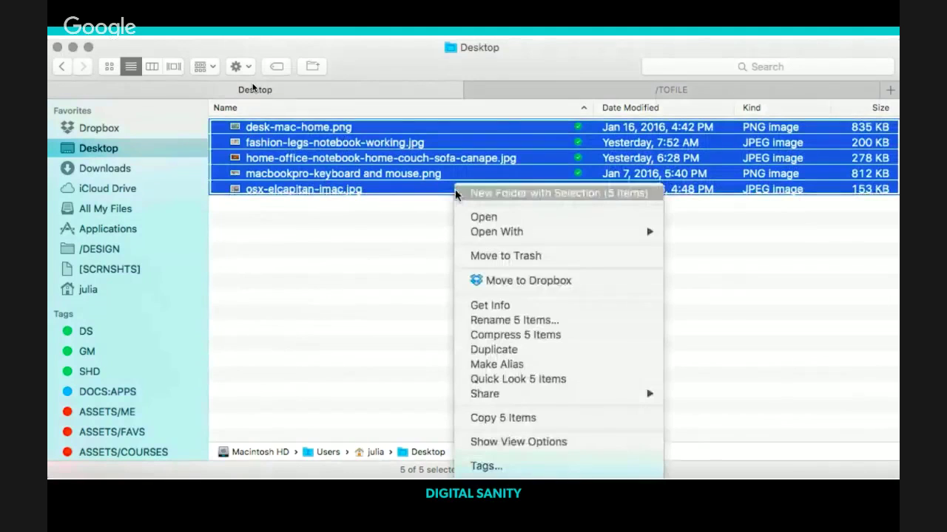
{"action": "left_click", "coordinate": [548, 323]}
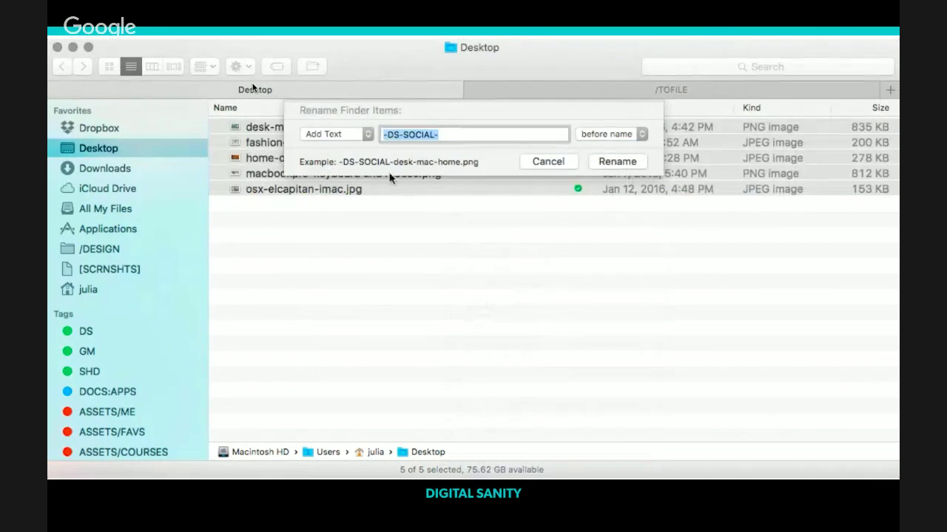
{"action": "left_click", "coordinate": [613, 162]}
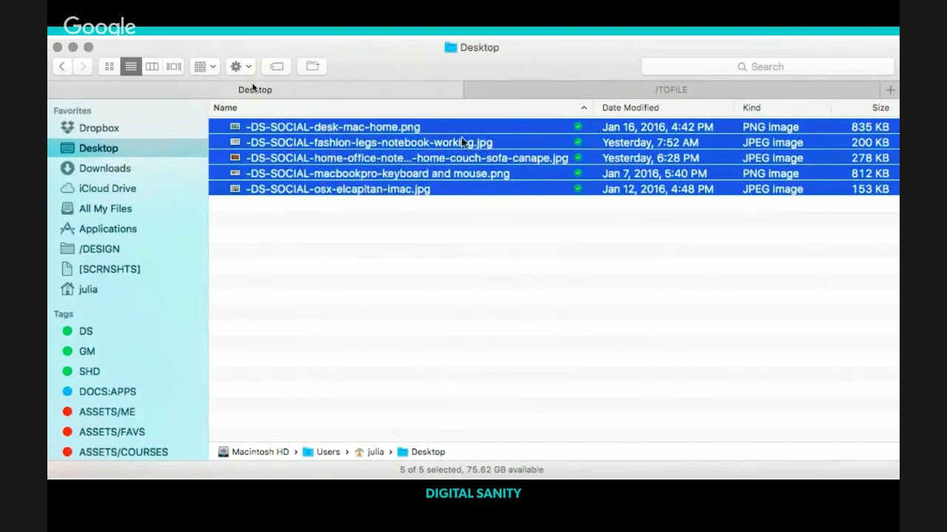
- Move the five -DS-SOCIAL- images from the Desktop into the Dropbox (DESKTOP) folder in the second tab, and check that folder
{"action": "left_click", "coordinate": [508, 90]}
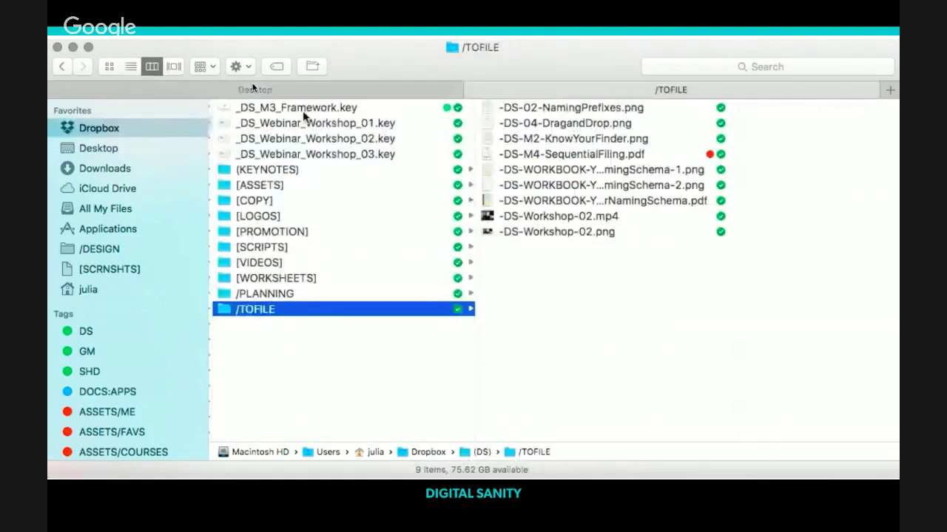
{"action": "left_click", "coordinate": [161, 126]}
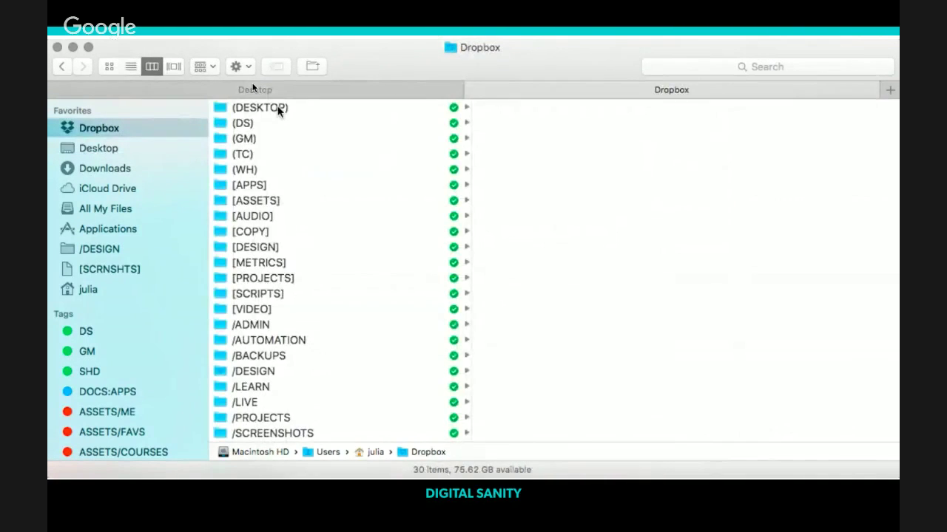
{"action": "left_click", "coordinate": [277, 108]}
{"action": "left_click", "coordinate": [285, 92]}
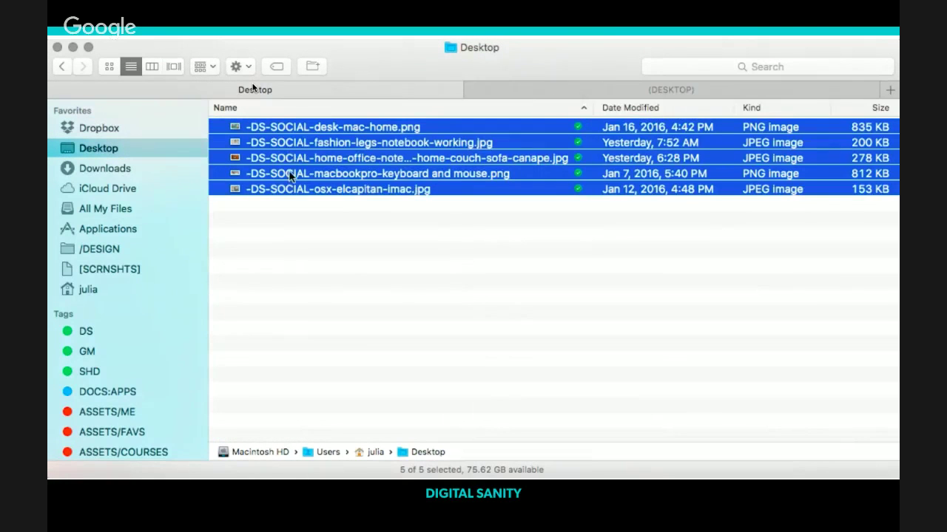
{"action": "left_click_drag", "start_coordinate": [290, 176], "coordinate": [523, 89]}
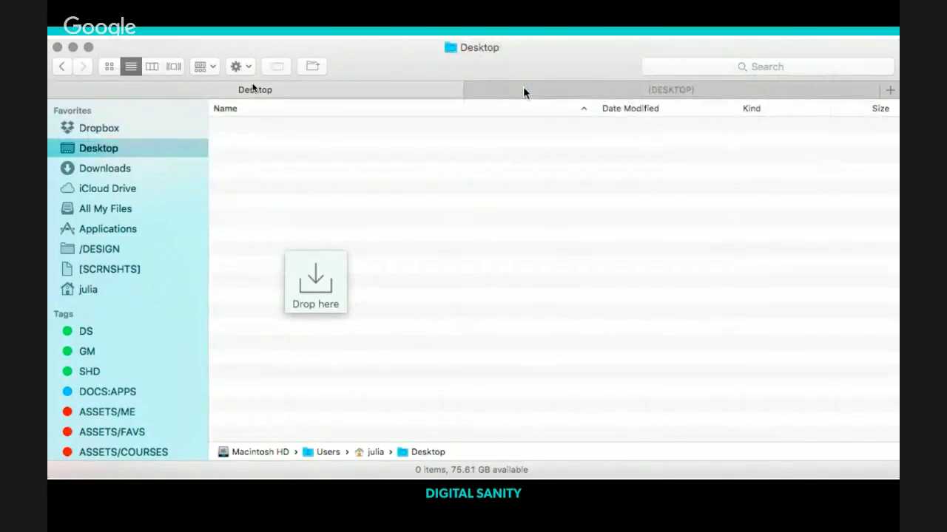
{"action": "left_click", "coordinate": [523, 90]}
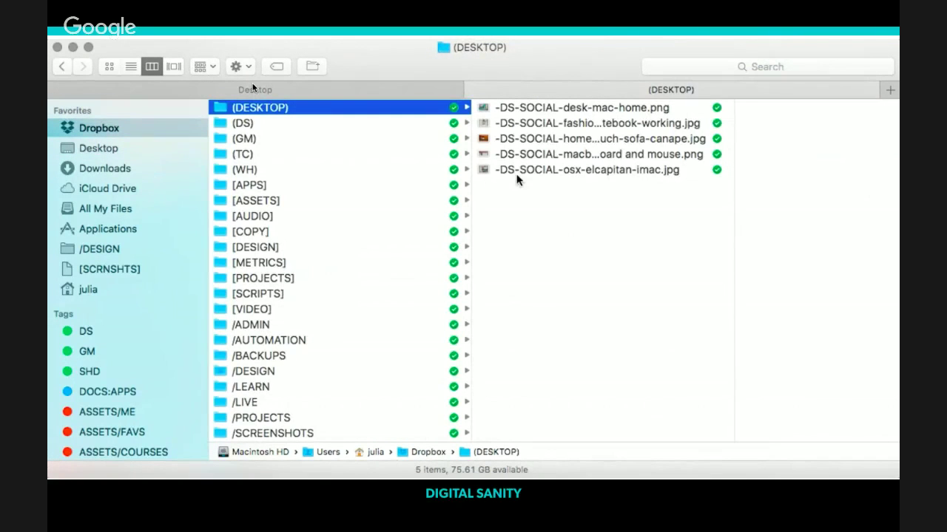
{"action": "left_click", "coordinate": [348, 93]}
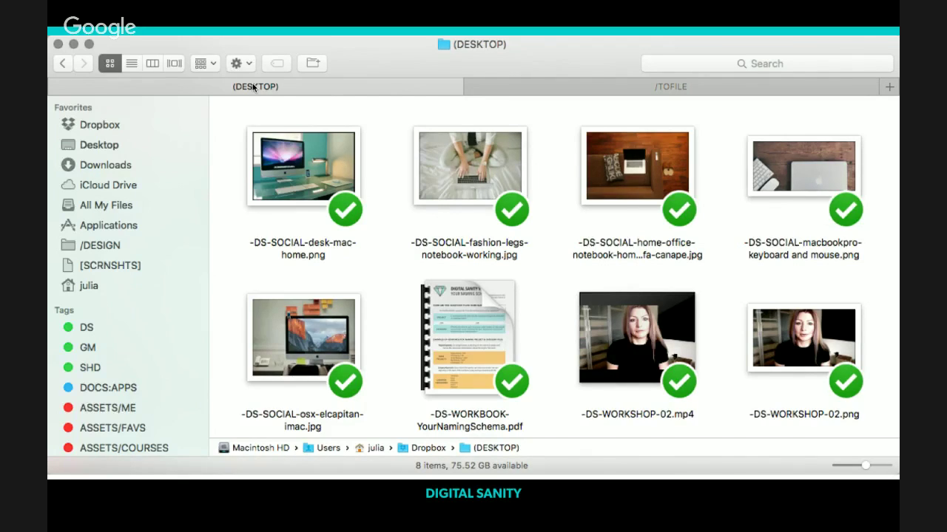
{"action": "key", "text": "super+w"}
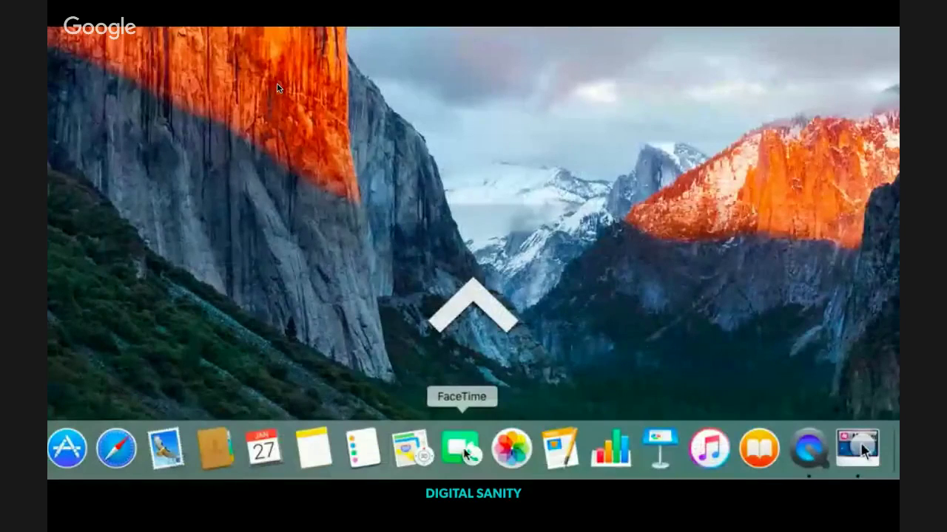
- Remove FaceTime and Maps from the Dock
{"action": "right_click", "coordinate": [464, 452]}
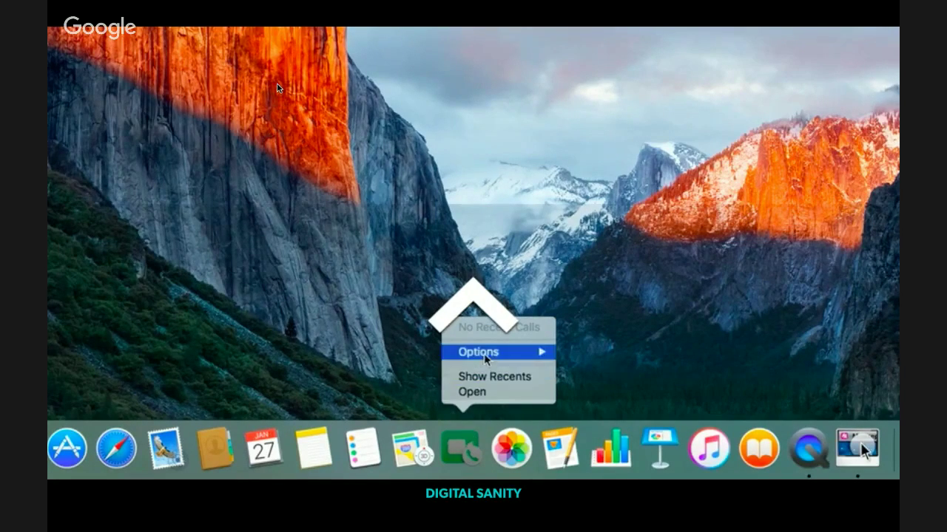
{"action": "mouse_move", "coordinate": [484, 354]}
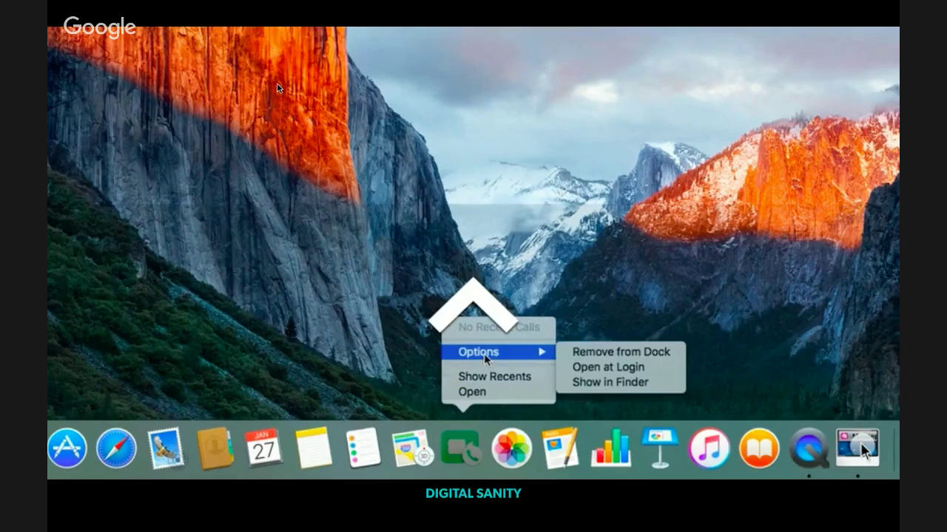
{"action": "left_click", "coordinate": [642, 353]}
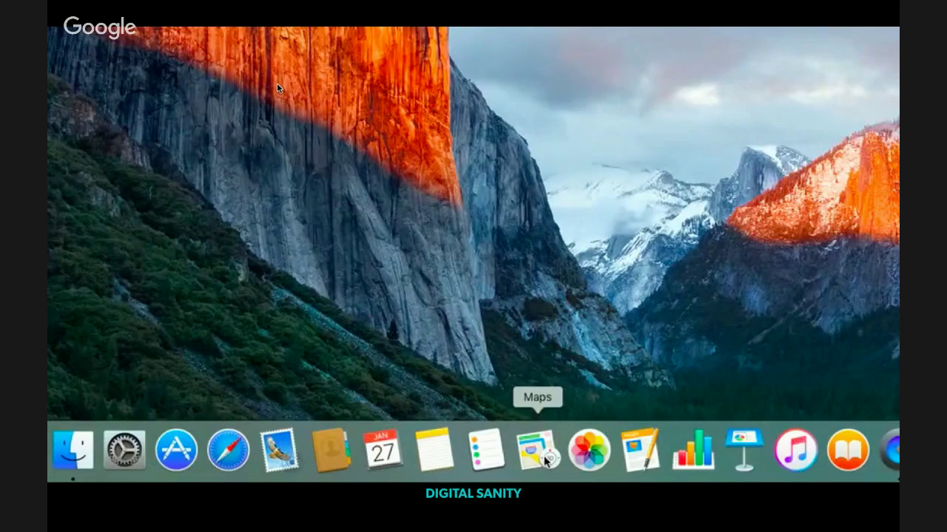
{"action": "right_click", "coordinate": [546, 460]}
{"action": "mouse_move", "coordinate": [565, 354]}
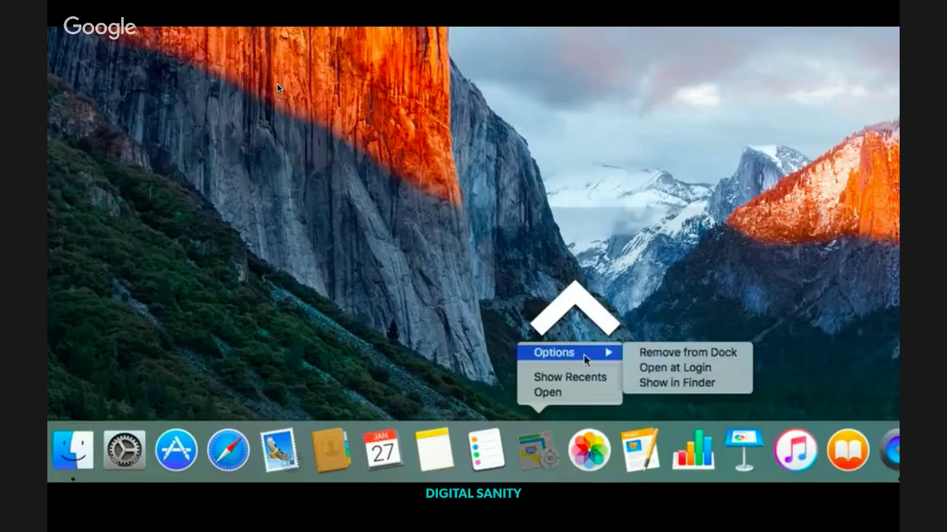
{"action": "left_click", "coordinate": [659, 358]}
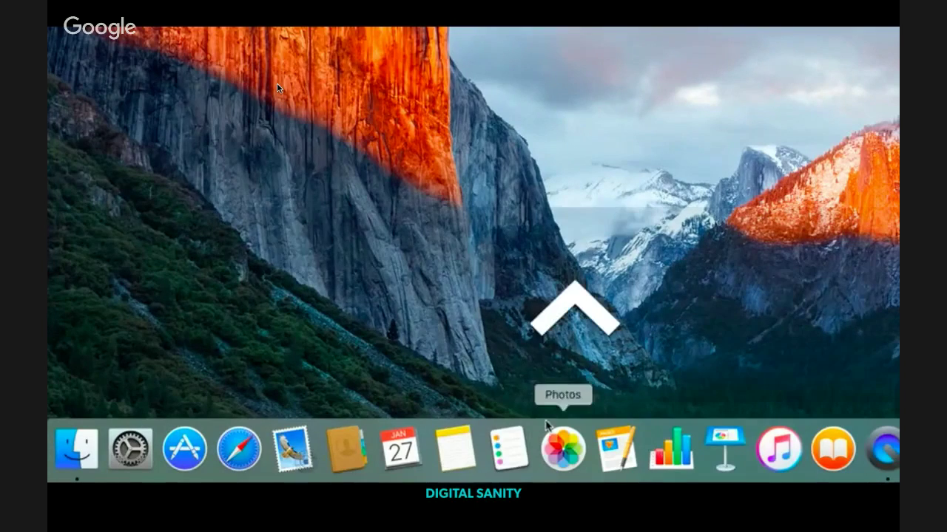
- Remove Reminders and Numbers from the Dock
{"action": "right_click", "coordinate": [509, 449]}
{"action": "mouse_move", "coordinate": [537, 350]}
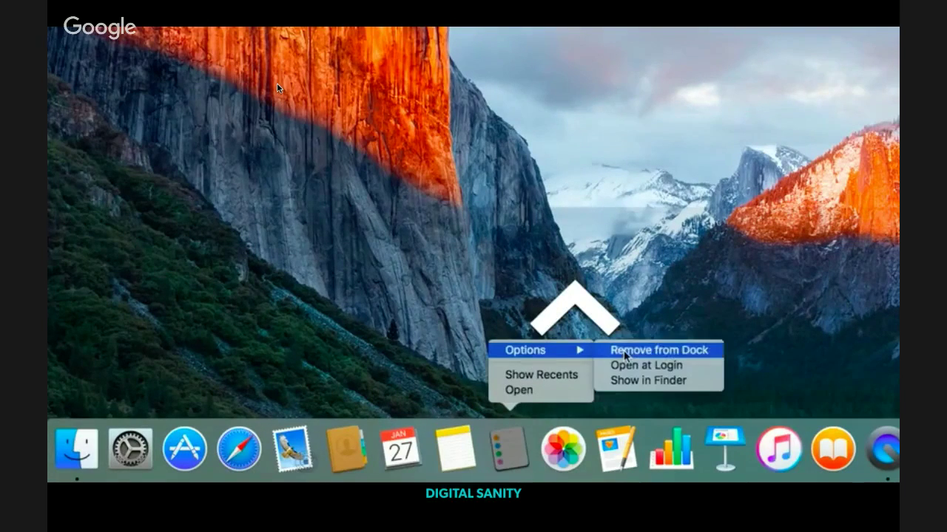
{"action": "left_click", "coordinate": [629, 351]}
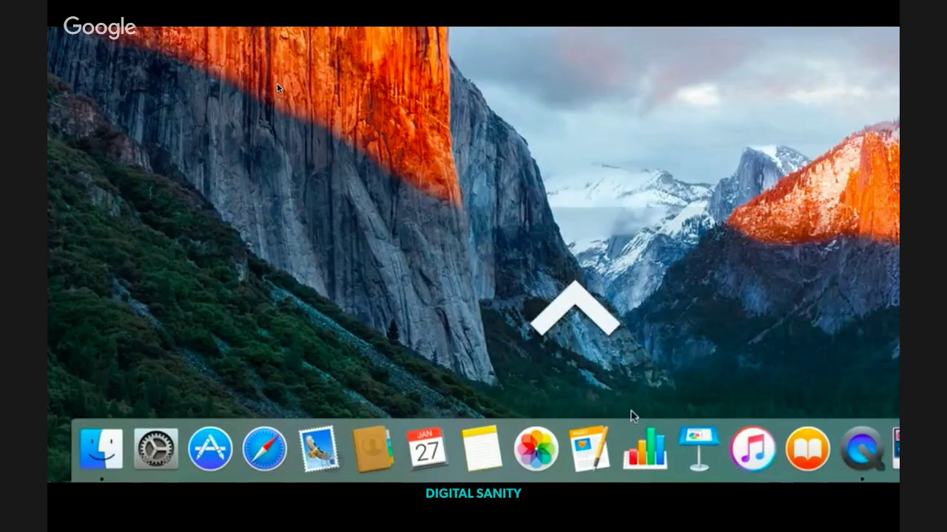
{"action": "right_click", "coordinate": [644, 449]}
{"action": "mouse_move", "coordinate": [665, 351]}
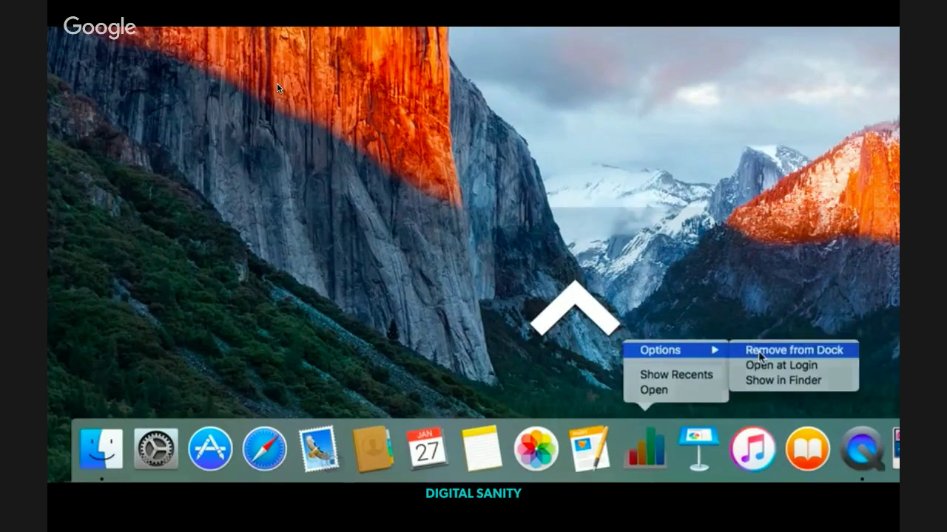
{"action": "left_click", "coordinate": [788, 349]}
- Remove iBooks, Mail and Contacts from the Dock
{"action": "right_click", "coordinate": [782, 452]}
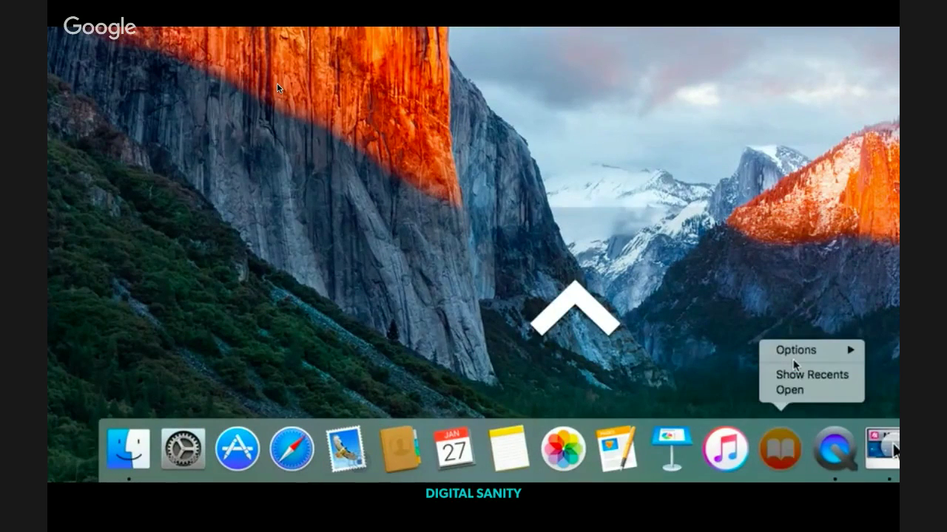
{"action": "mouse_move", "coordinate": [817, 351]}
{"action": "left_click", "coordinate": [880, 349]}
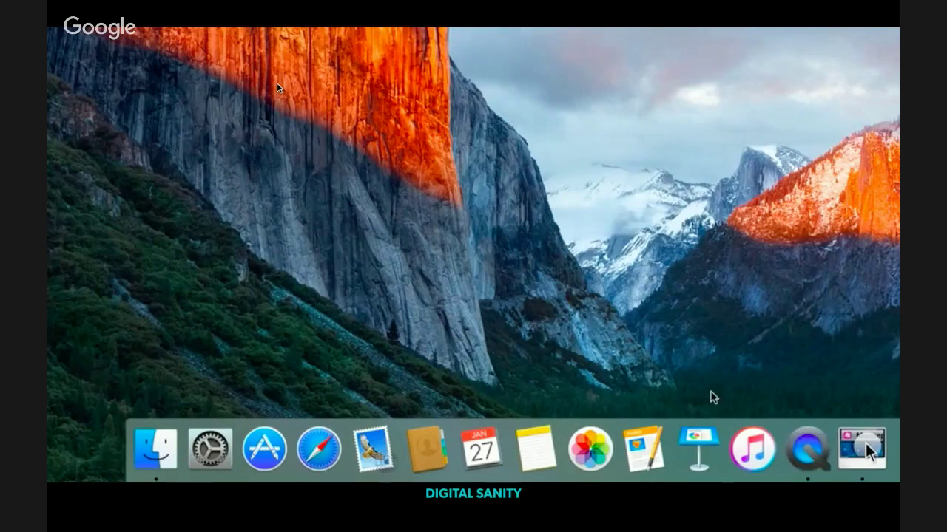
{"action": "right_click", "coordinate": [372, 448]}
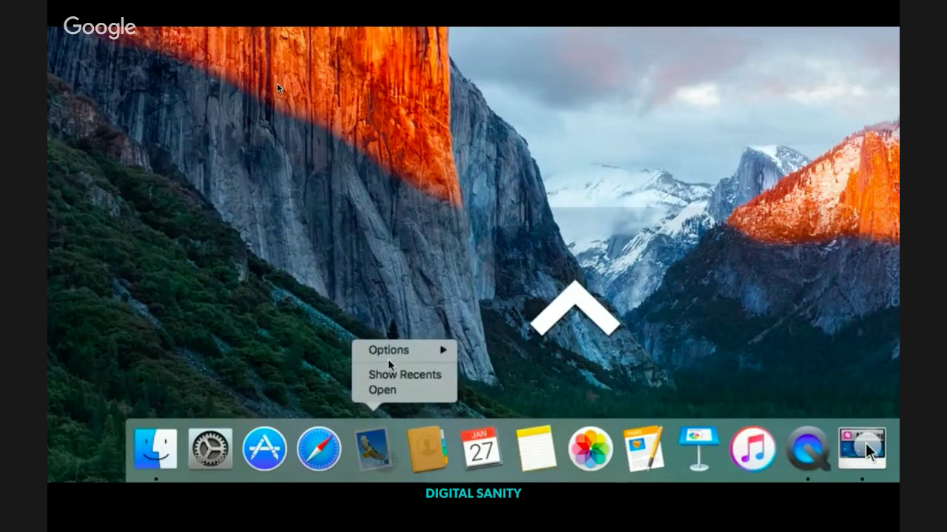
{"action": "mouse_move", "coordinate": [435, 356]}
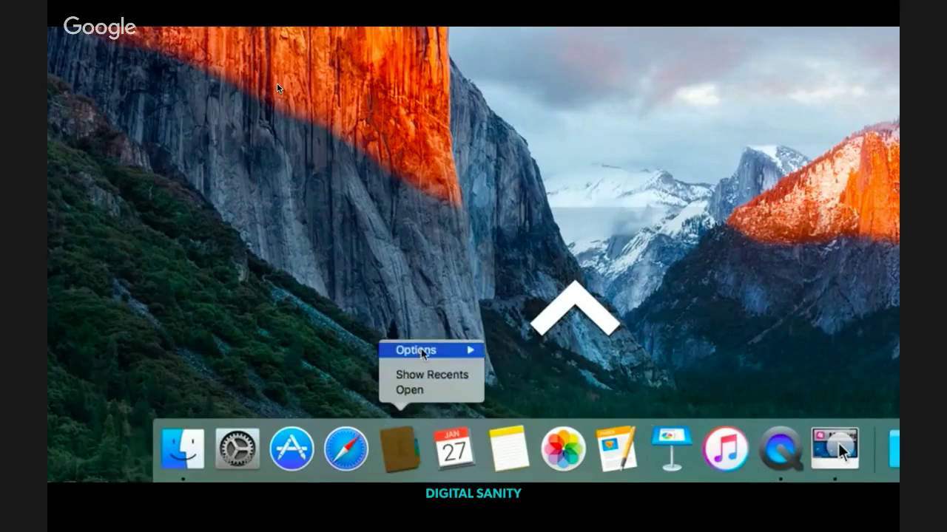
{"action": "left_click", "coordinate": [514, 351]}
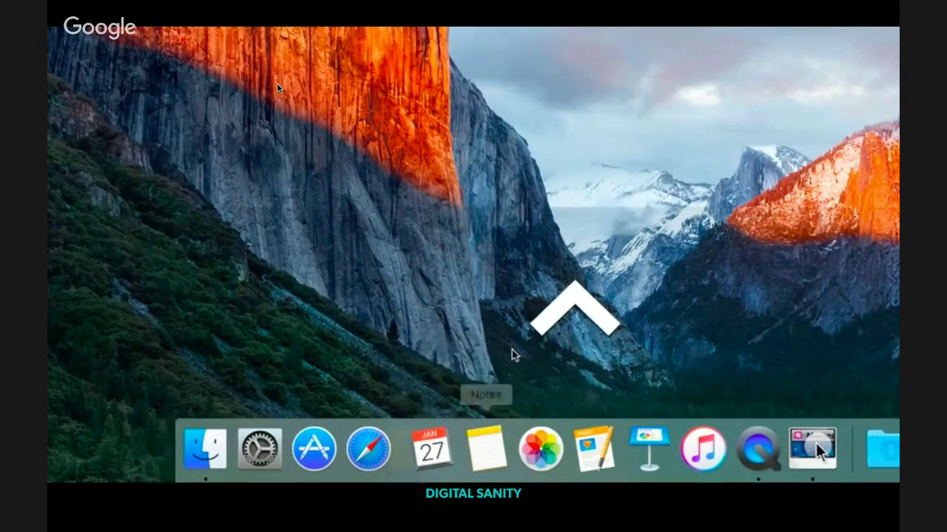
- Remove Keynote, iTunes, Photos and Pages from the Dock
{"action": "right_click", "coordinate": [644, 447]}
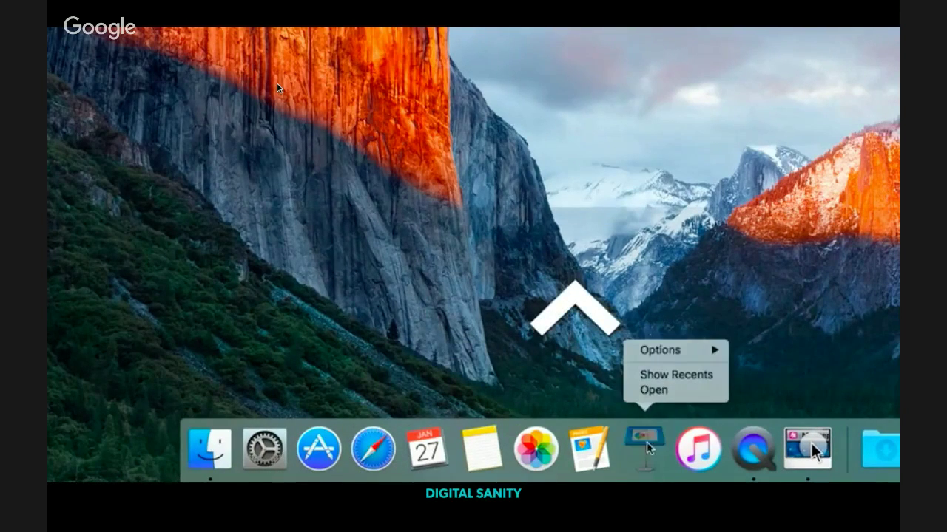
{"action": "mouse_move", "coordinate": [671, 353]}
{"action": "left_click", "coordinate": [794, 350]}
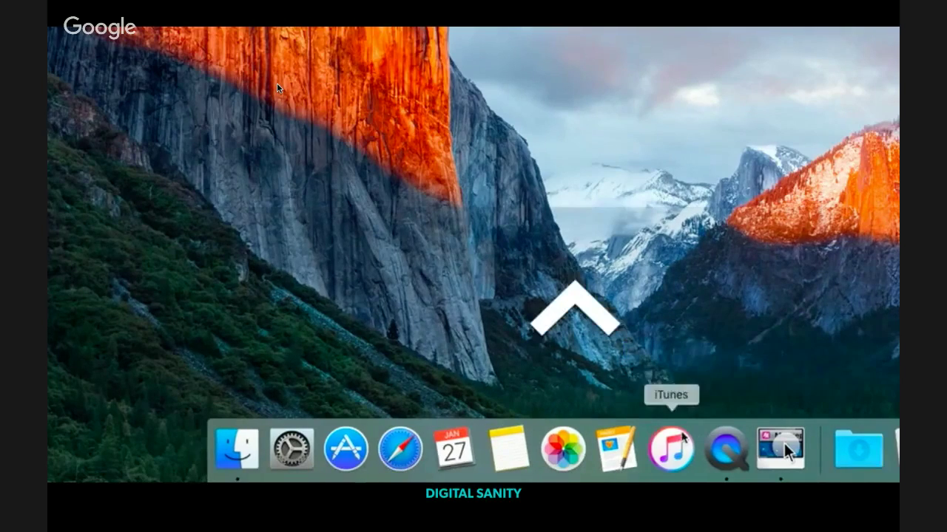
{"action": "right_click", "coordinate": [670, 446]}
{"action": "mouse_move", "coordinate": [703, 351]}
{"action": "left_click", "coordinate": [784, 351]}
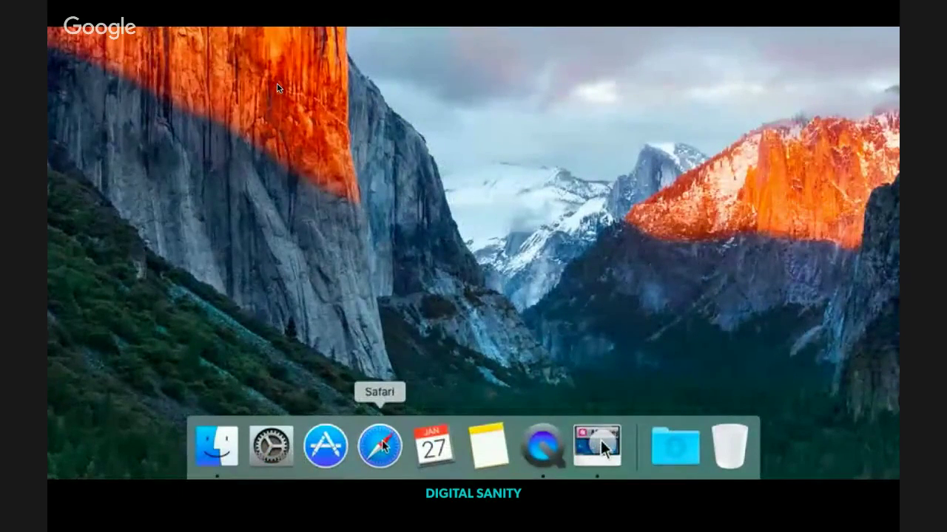
- Rearrange the Dock so that Notes, Safari, Calendar and App Store follow System Preferences in that order
{"action": "left_click_drag", "start_coordinate": [381, 445], "coordinate": [309, 455]}
{"action": "left_click_drag", "start_coordinate": [436, 449], "coordinate": [369, 452]}
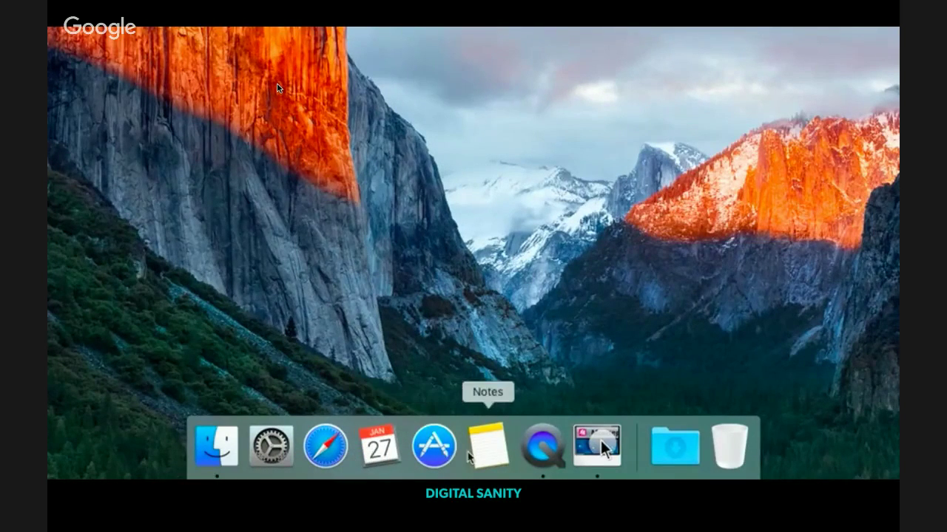
{"action": "left_click_drag", "start_coordinate": [486, 457], "coordinate": [315, 460]}
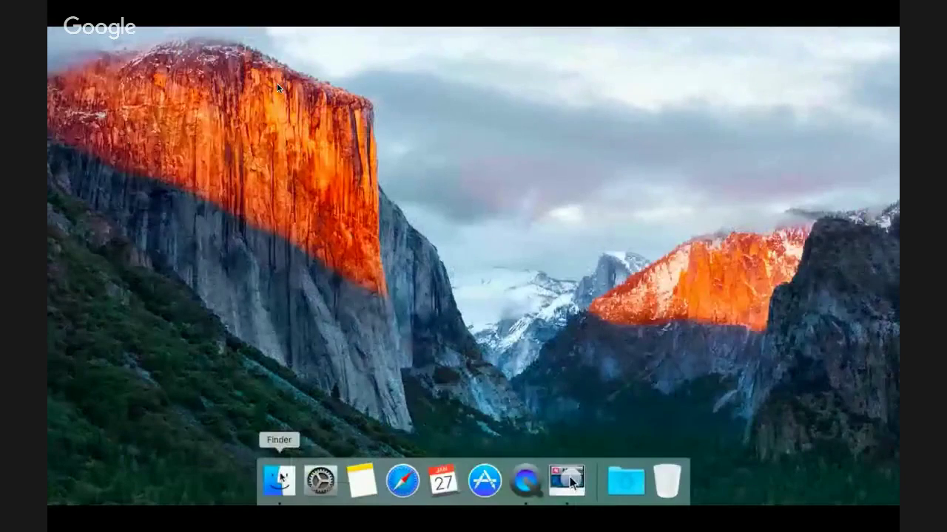
- Add Google Chrome, Google Drive and iMovie from the Applications folder to the Dock between Notes and Safari
{"action": "left_click", "coordinate": [281, 477]}
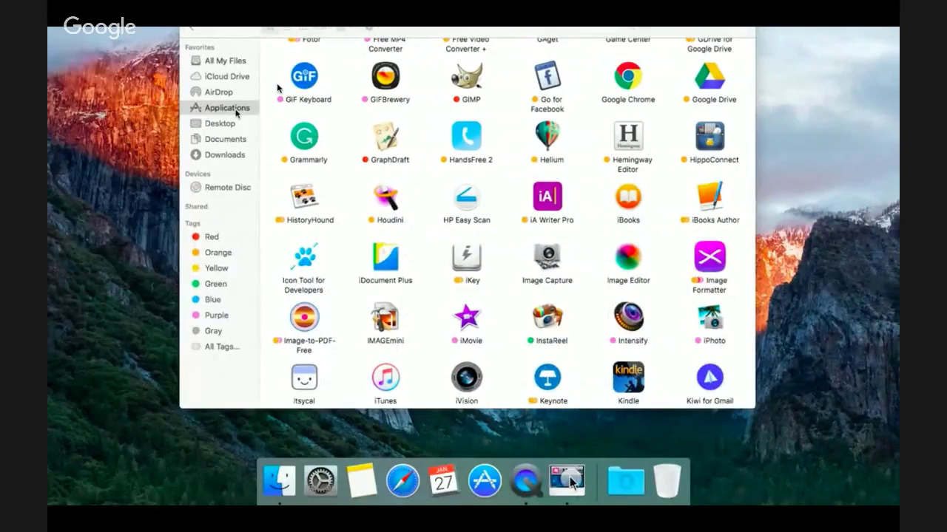
{"action": "left_click", "coordinate": [630, 80]}
{"action": "left_click_drag", "start_coordinate": [630, 81], "coordinate": [383, 497]}
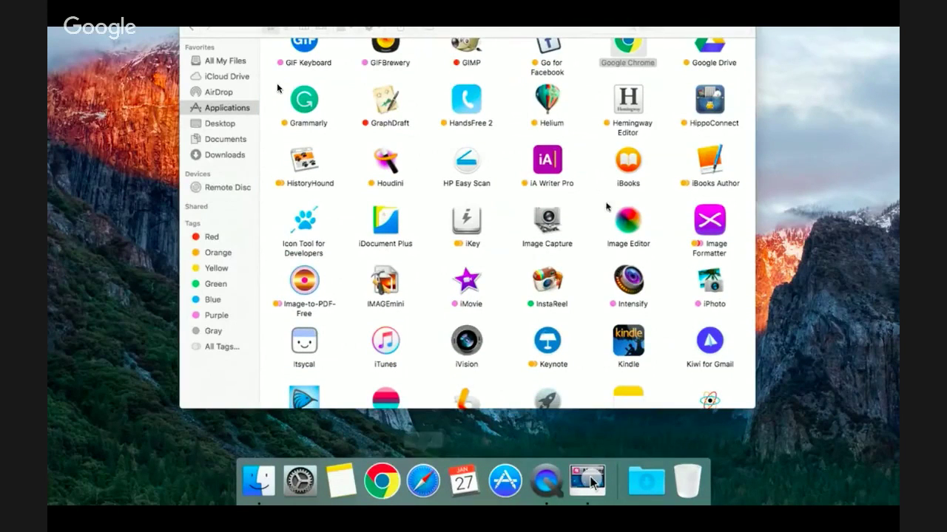
{"action": "left_click", "coordinate": [703, 54]}
{"action": "left_click_drag", "start_coordinate": [700, 57], "coordinate": [401, 494]}
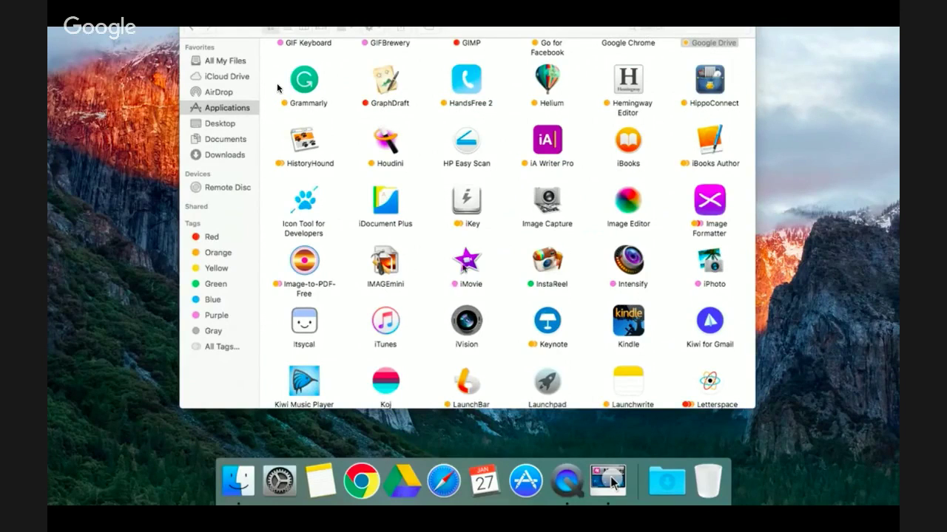
{"action": "left_click_drag", "start_coordinate": [464, 263], "coordinate": [424, 491]}
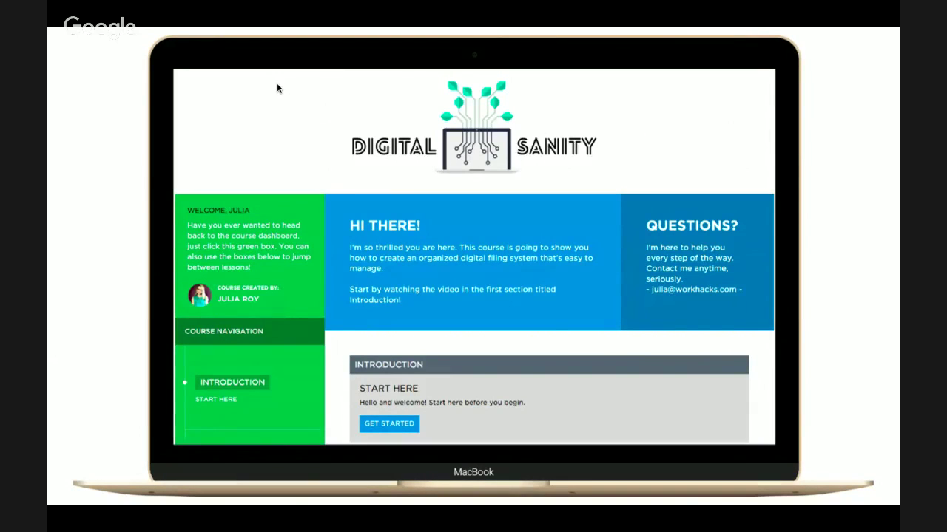
- Advance the slideshow through the course overview and link slides and reveal all the text of Special Bonus #1
{"action": "key", "text": "Right"}
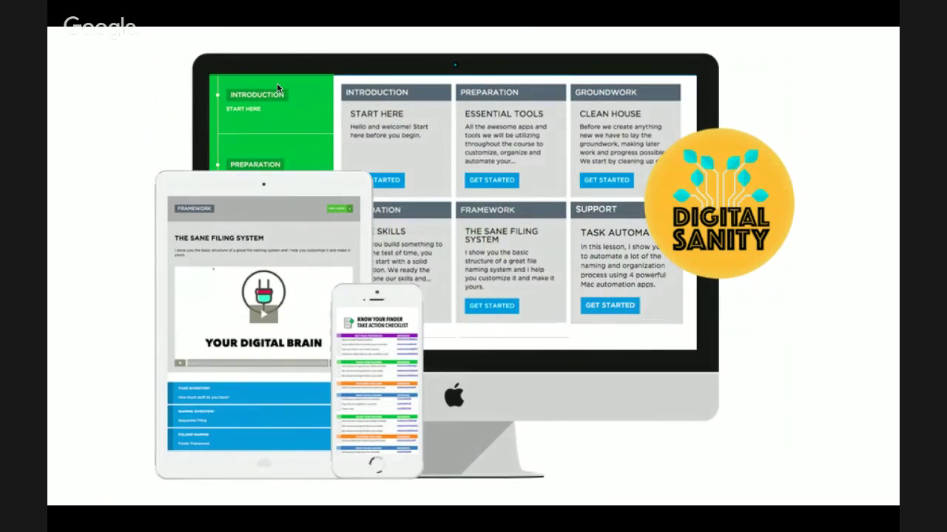
{"action": "key", "text": "Right"}
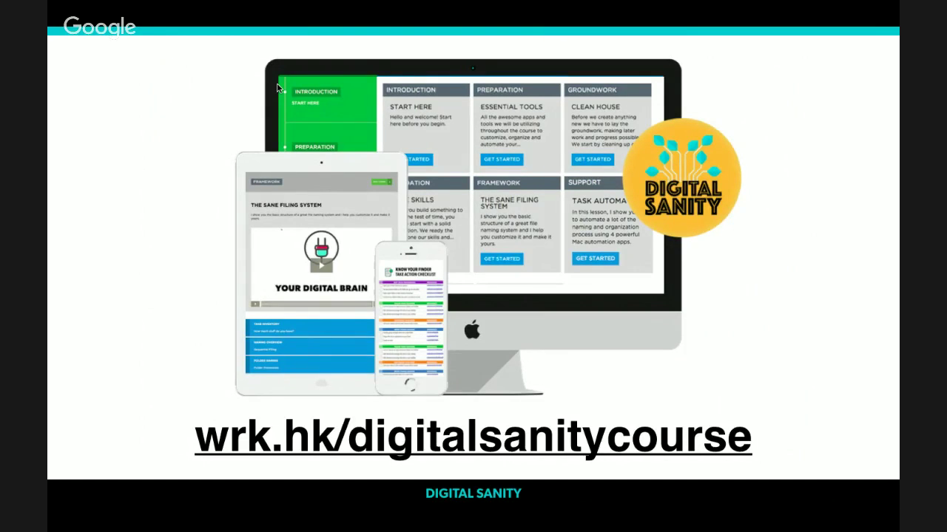
{"action": "key", "text": "Right"}
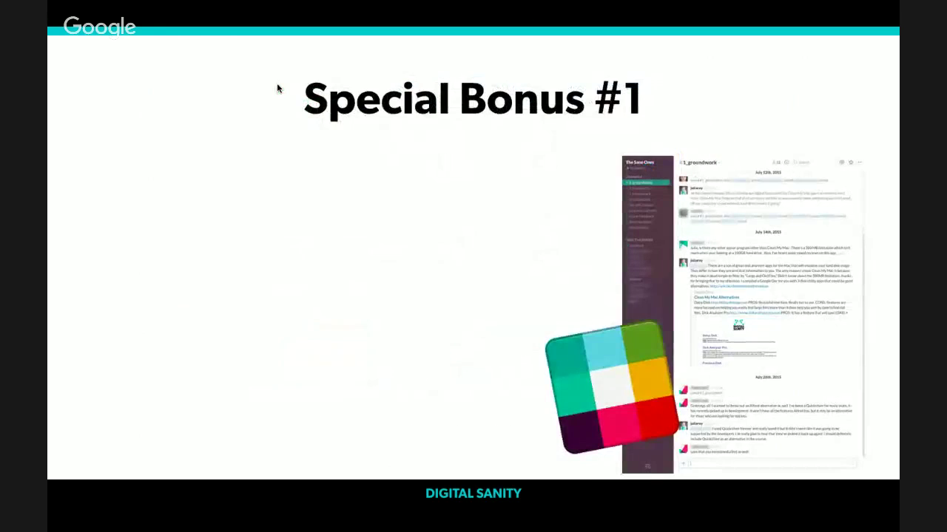
{"action": "key", "text": "Right"}
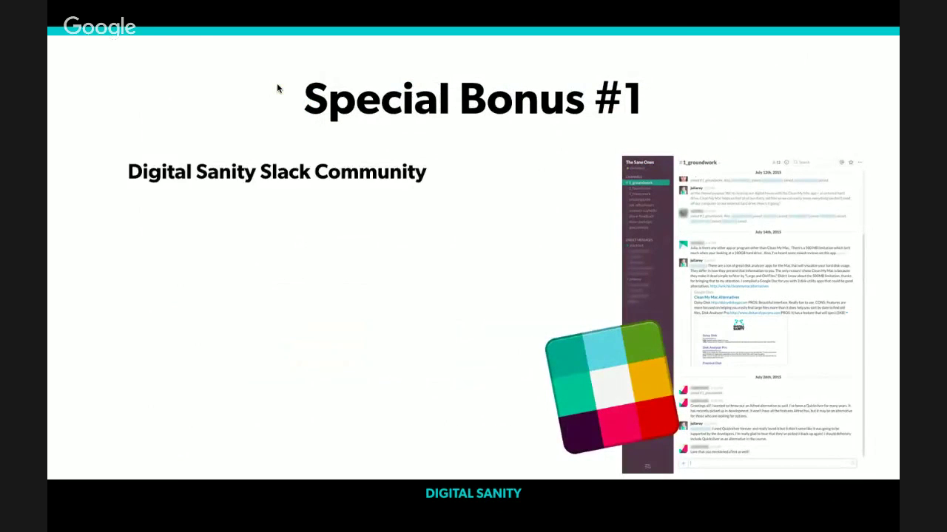
{"action": "key", "text": "Right"}
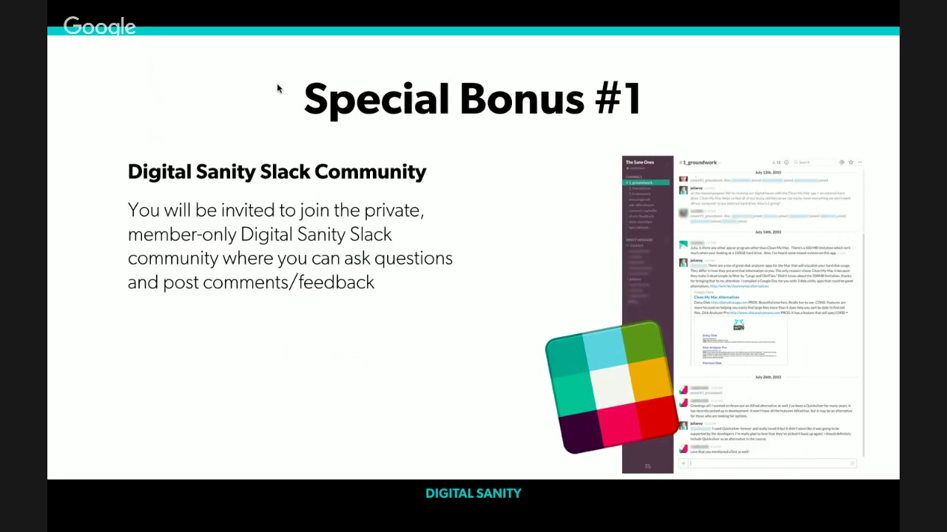
{"action": "key", "text": "Right"}
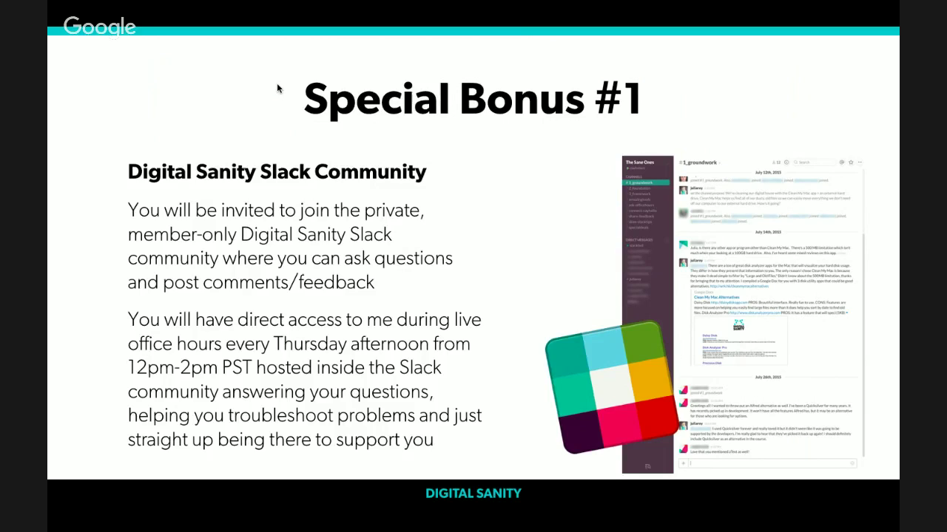
- Present the Special Bonus #2 slide, continue to the wrk.hk/dsworkshopfreebies slide and leave the slideshow for the editing view
{"action": "key", "text": "Right"}
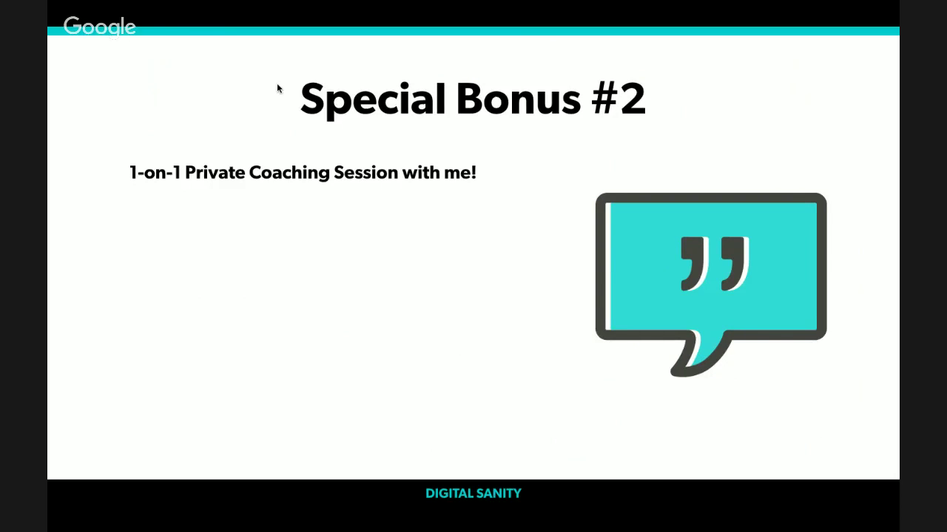
{"action": "key", "text": "Right"}
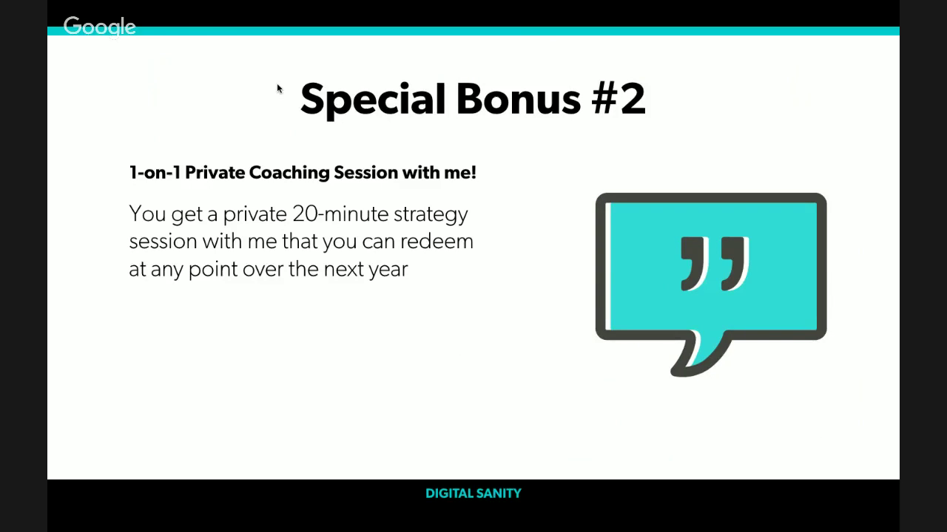
{"action": "key", "text": "Right"}
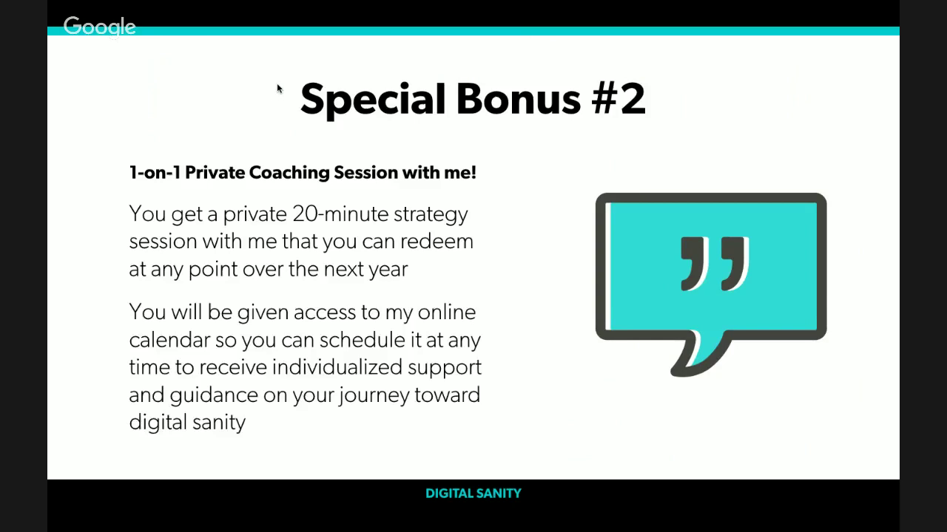
{"action": "key", "text": "Right"}
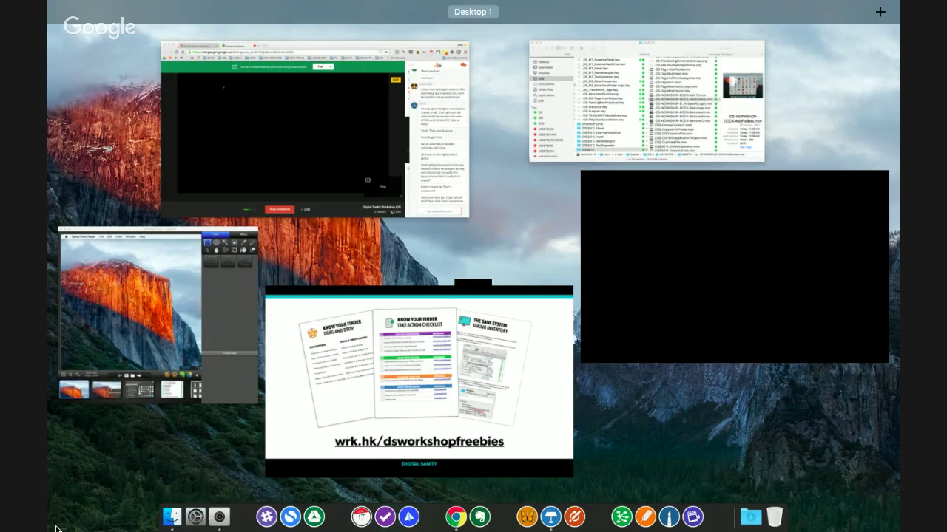
{"action": "key", "text": "Escape"}
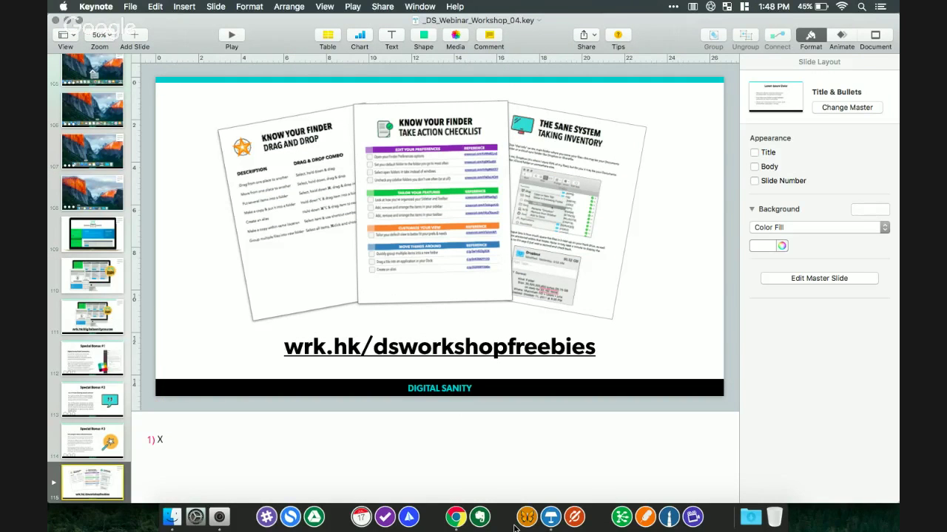